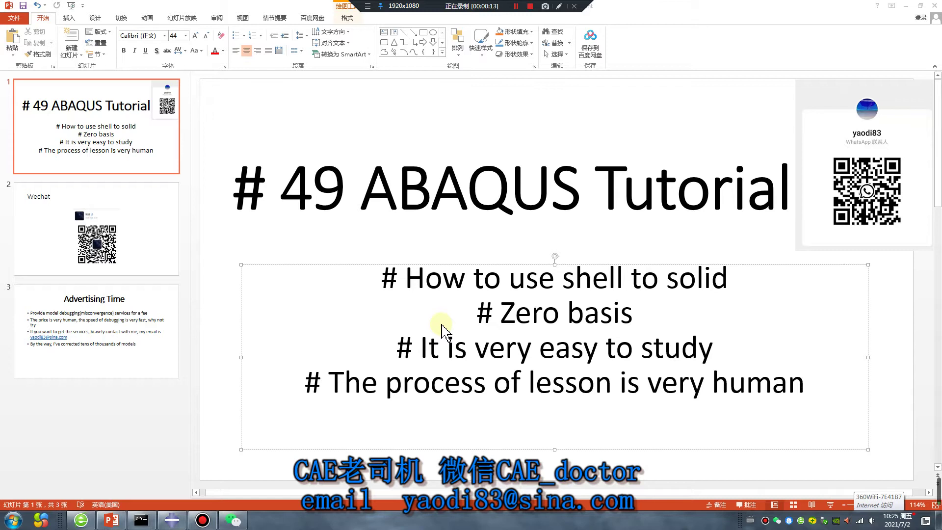
Step: Switch to Abaqus/CAE, dismiss the job monitor, and set the work directory to a new folder, D:/work/7/0702/2
{"action": "left_click", "coordinate": [172, 520]}
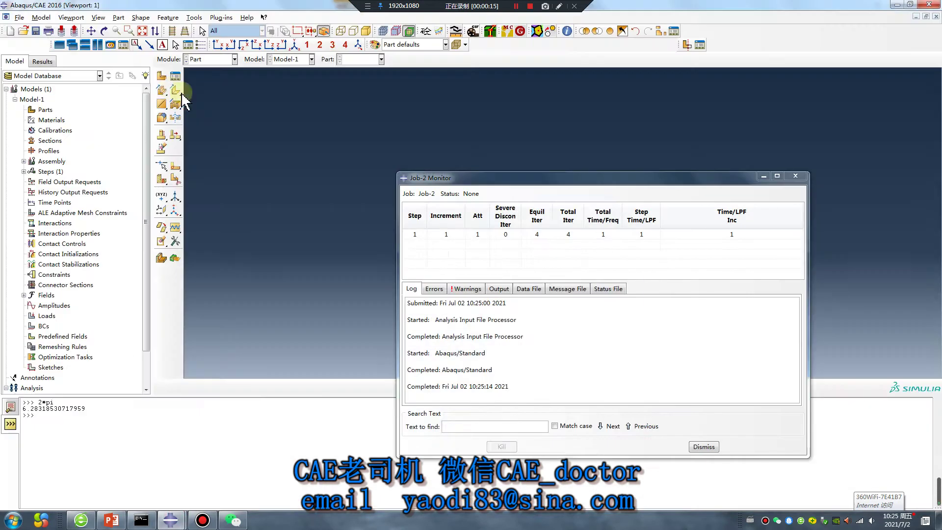
{"action": "left_click", "coordinate": [796, 176]}
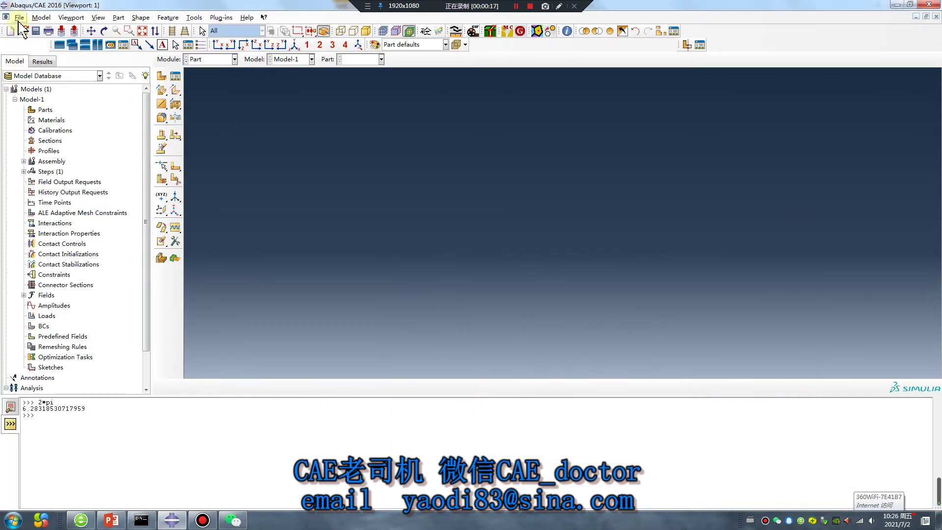
{"action": "left_click", "coordinate": [19, 18]}
{"action": "left_click", "coordinate": [69, 75]}
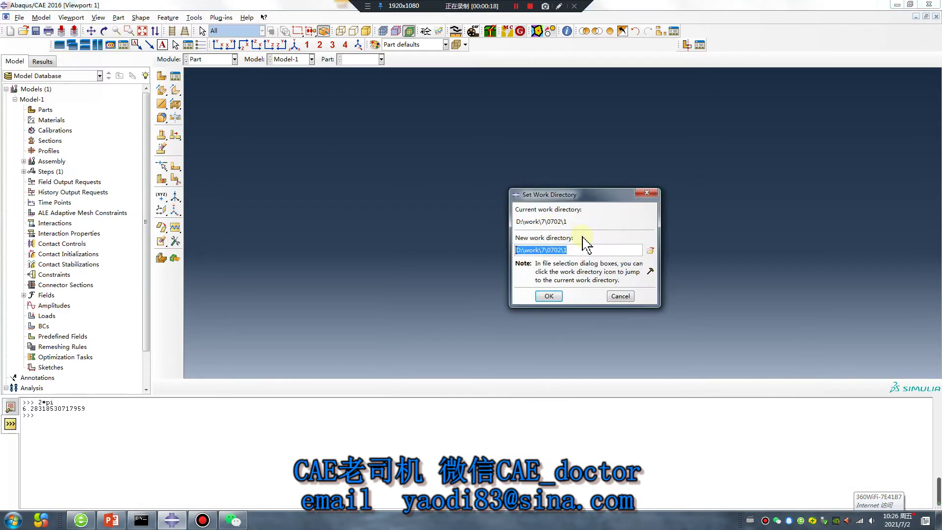
{"action": "left_click", "coordinate": [651, 251]}
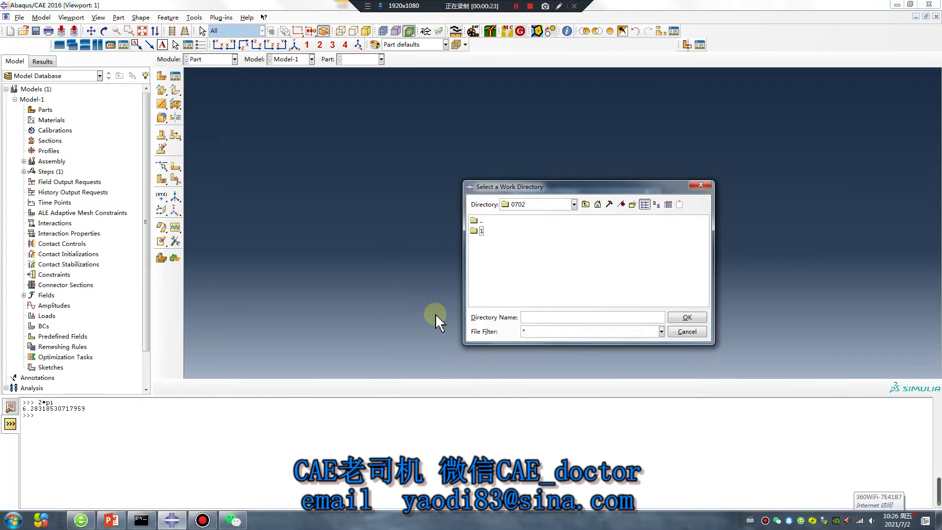
{"action": "right_click", "coordinate": [481, 260]}
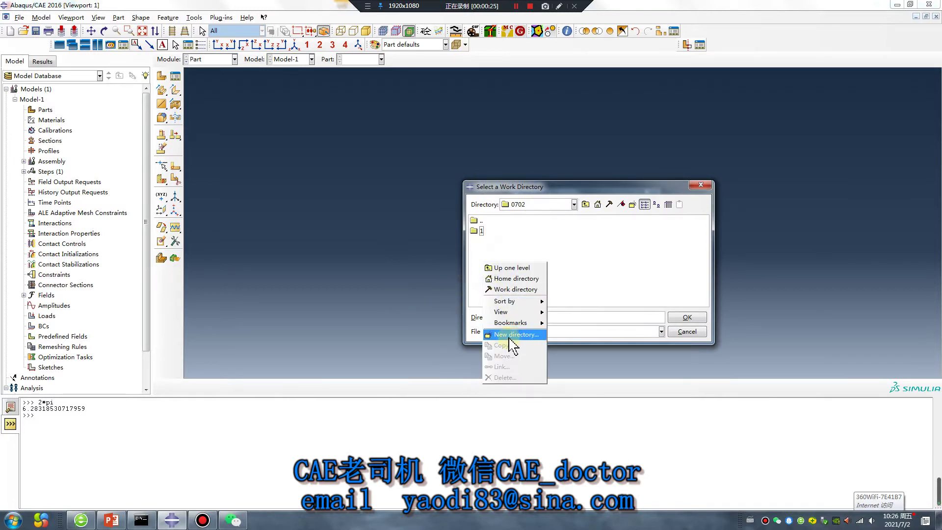
{"action": "left_click", "coordinate": [510, 337]}
{"action": "key", "text": "Escape"}
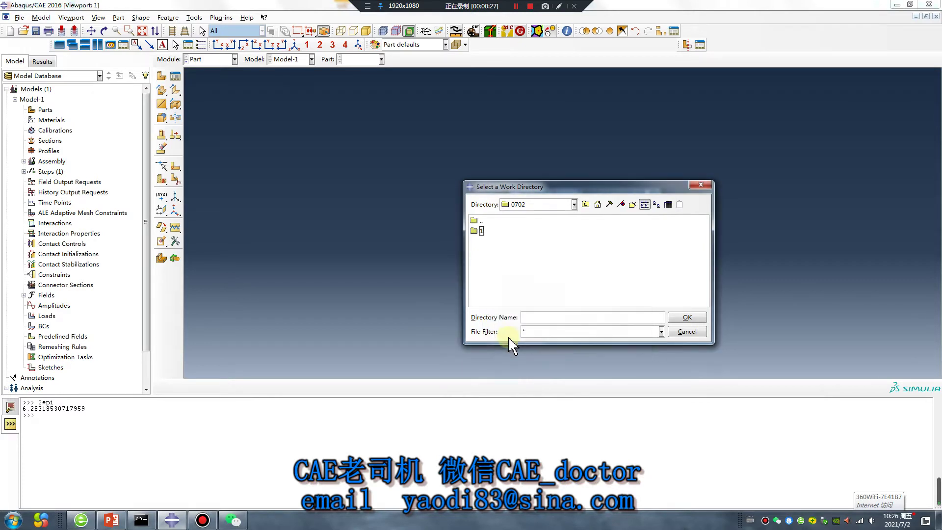
{"action": "left_click", "coordinate": [478, 242]}
{"action": "left_click", "coordinate": [687, 317]}
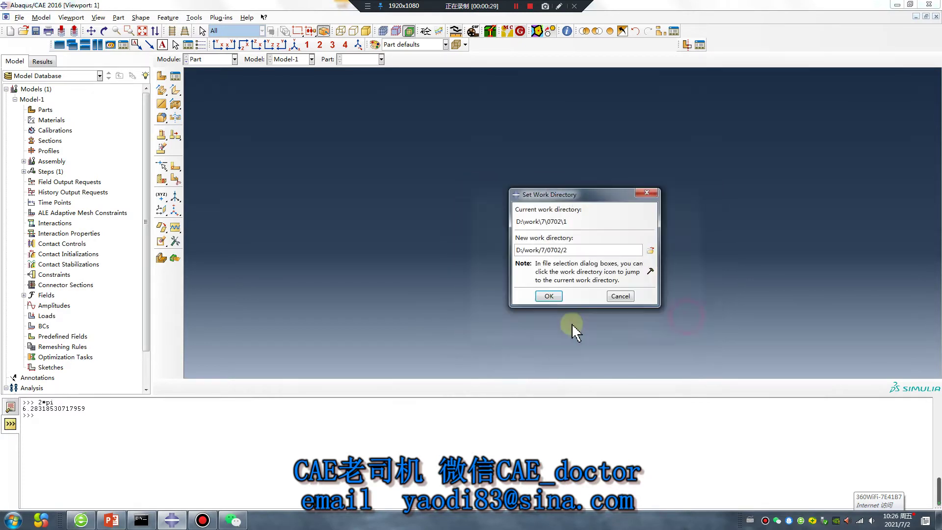
{"action": "left_click", "coordinate": [551, 297]}
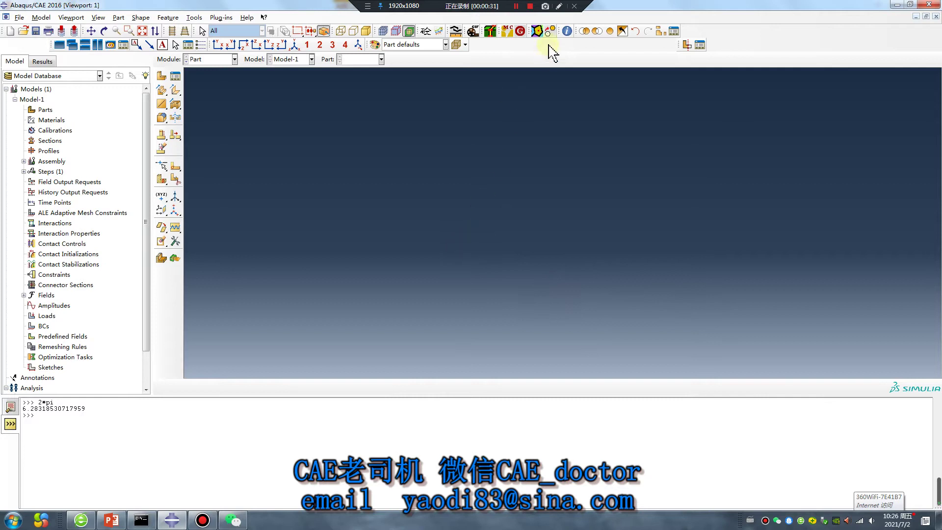
{"action": "left_click", "coordinate": [559, 6]}
{"action": "mouse_move", "coordinate": [347, 210]}
{"action": "left_mouse_down"}
{"action": "mouse_move", "coordinate": [349, 356]}
{"action": "mouse_move", "coordinate": [547, 356]}
{"action": "mouse_move", "coordinate": [552, 240]}
{"action": "mouse_move", "coordinate": [535, 225]}
{"action": "mouse_move", "coordinate": [347, 208]}
{"action": "left_mouse_up"}
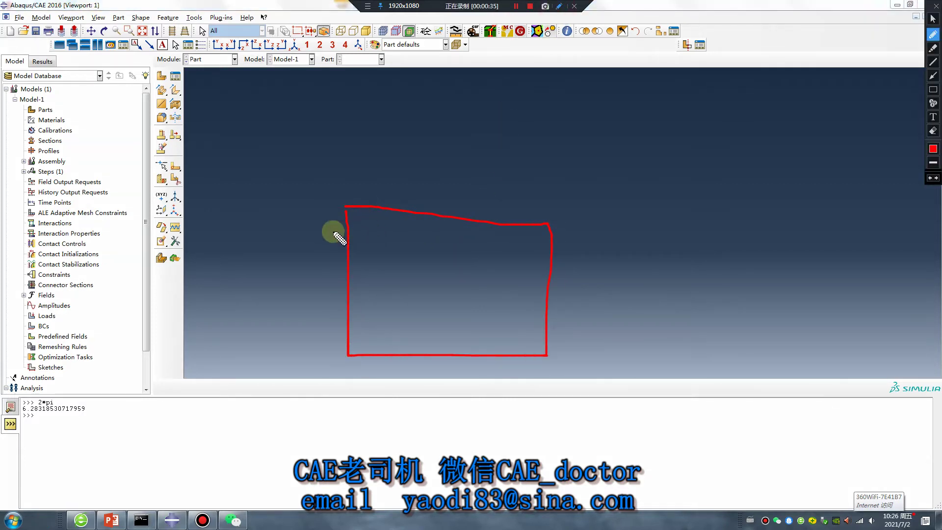
{"action": "left_click_drag", "start_coordinate": [264, 273], "coordinate": [385, 275]}
{"action": "left_click_drag", "start_coordinate": [363, 265], "coordinate": [362, 282]}
{"action": "mouse_move", "coordinate": [348, 92]}
{"action": "left_mouse_down"}
{"action": "mouse_move", "coordinate": [350, 203]}
{"action": "mouse_move", "coordinate": [540, 227]}
{"action": "mouse_move", "coordinate": [552, 94]}
{"action": "mouse_move", "coordinate": [349, 88]}
{"action": "left_mouse_up"}
{"action": "mouse_move", "coordinate": [658, 225]}
{"action": "left_mouse_down"}
{"action": "mouse_move", "coordinate": [661, 364]}
{"action": "mouse_move", "coordinate": [854, 364]}
{"action": "mouse_move", "coordinate": [845, 261]}
{"action": "mouse_move", "coordinate": [789, 234]}
{"action": "mouse_move", "coordinate": [654, 231]}
{"action": "left_mouse_up"}
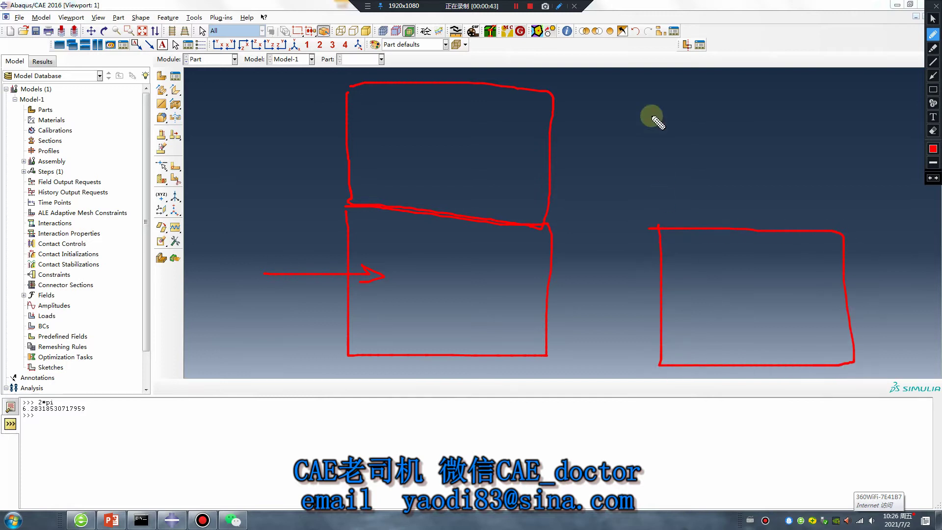
{"action": "mouse_move", "coordinate": [655, 96]}
{"action": "left_mouse_down"}
{"action": "mouse_move", "coordinate": [657, 216]}
{"action": "mouse_move", "coordinate": [836, 216]}
{"action": "mouse_move", "coordinate": [831, 112]}
{"action": "mouse_move", "coordinate": [653, 95]}
{"action": "left_mouse_up"}
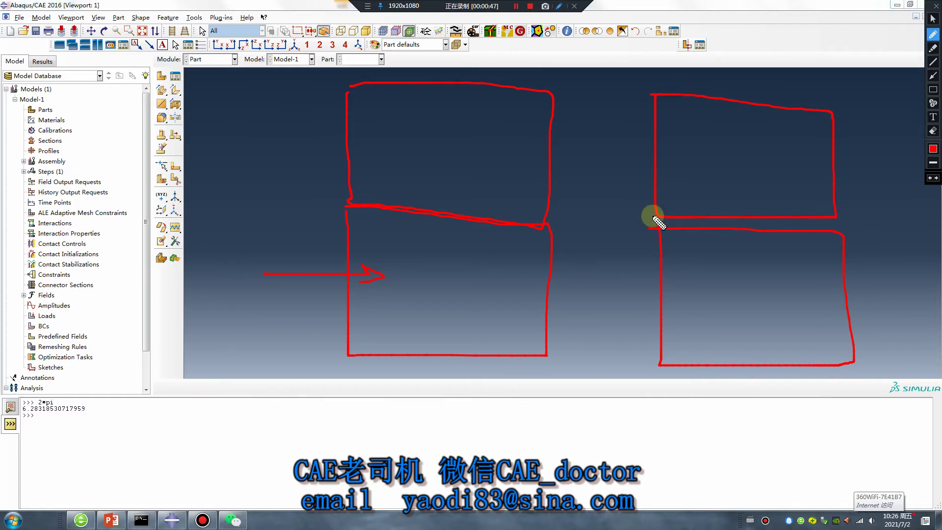
{"action": "left_click_drag", "start_coordinate": [621, 217], "coordinate": [647, 218]}
{"action": "mouse_move", "coordinate": [594, 200]}
{"action": "left_mouse_down"}
{"action": "mouse_move", "coordinate": [600, 223]}
{"action": "mouse_move", "coordinate": [571, 231]}
{"action": "mouse_move", "coordinate": [612, 213]}
{"action": "mouse_move", "coordinate": [610, 204]}
{"action": "mouse_move", "coordinate": [629, 211]}
{"action": "mouse_move", "coordinate": [630, 197]}
{"action": "mouse_move", "coordinate": [630, 262]}
{"action": "mouse_move", "coordinate": [621, 186]}
{"action": "mouse_move", "coordinate": [643, 200]}
{"action": "mouse_move", "coordinate": [600, 201]}
{"action": "left_mouse_up"}
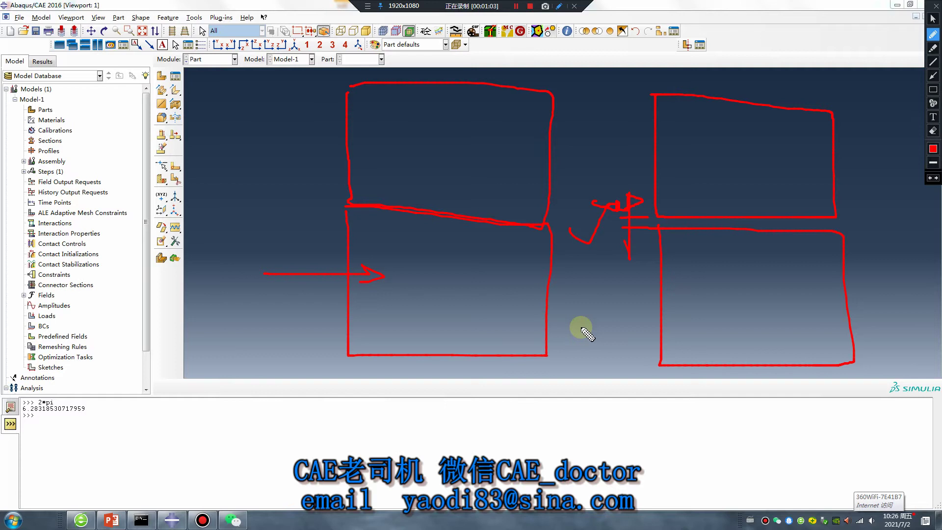
{"action": "key", "text": "Escape"}
Step: Create Part-1 as a 3D deformable solid extrusion from a rectangle about 10 by 15, drawn downward from the origin
{"action": "left_click", "coordinate": [161, 75]}
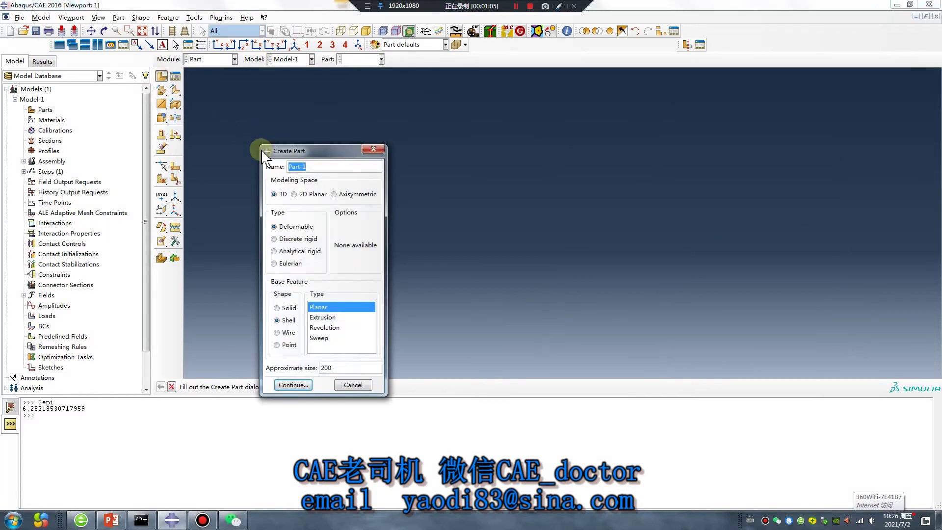
{"action": "left_click", "coordinate": [277, 308]}
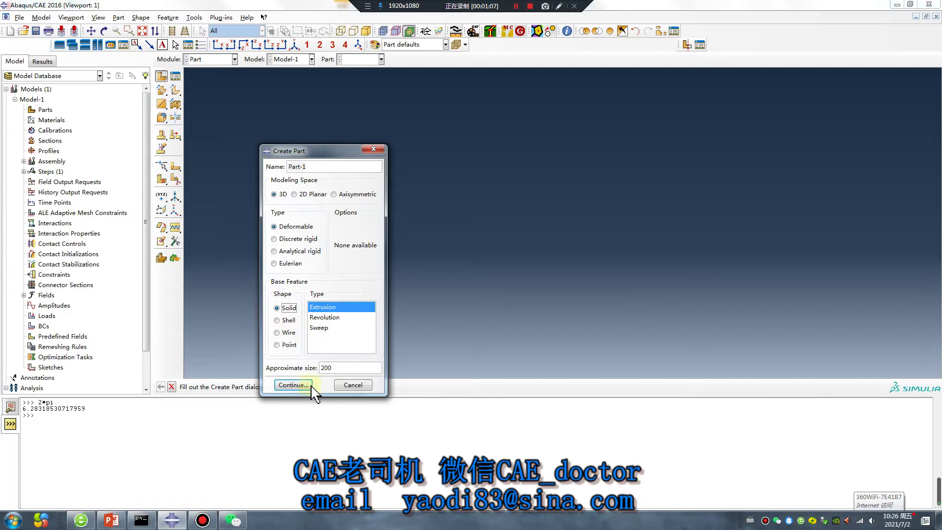
{"action": "left_click", "coordinate": [293, 385]}
{"action": "left_click", "coordinate": [176, 91]}
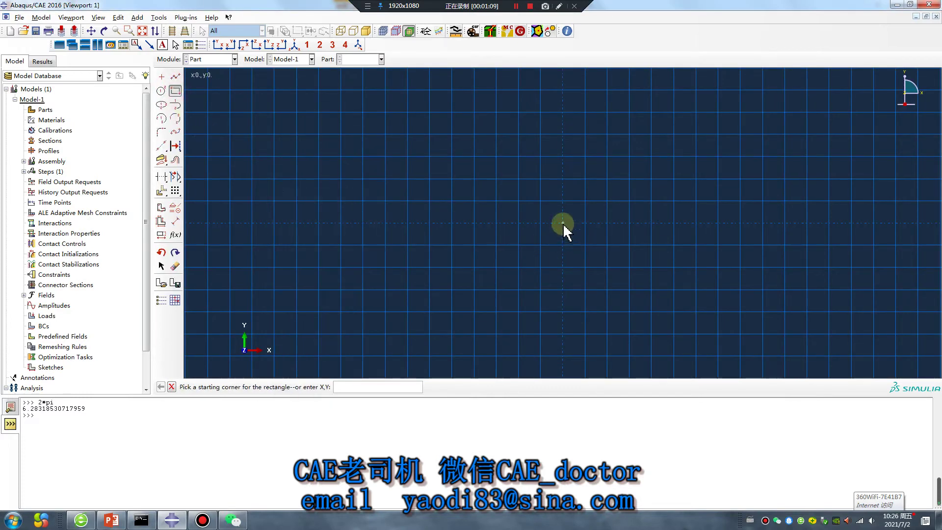
{"action": "left_click", "coordinate": [563, 223]}
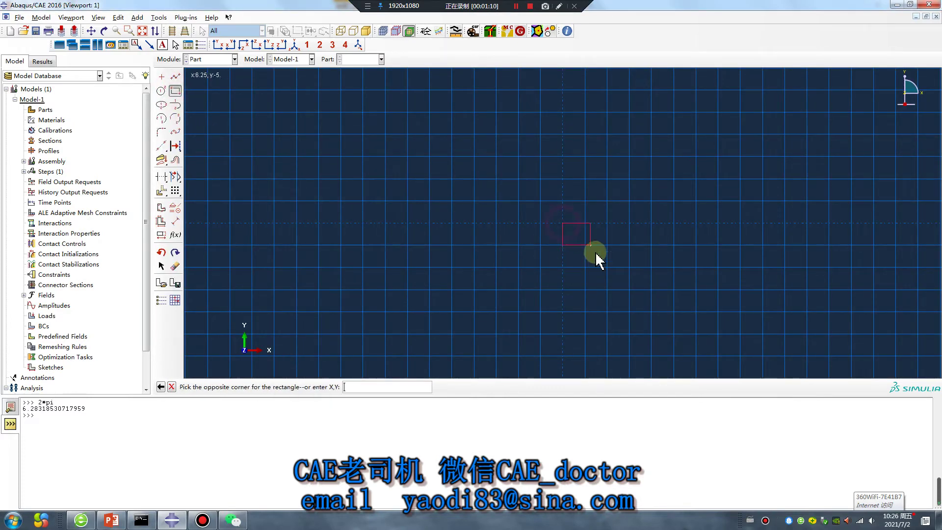
{"action": "left_click", "coordinate": [607, 290]}
{"action": "middle_click", "coordinate": [476, 314]}
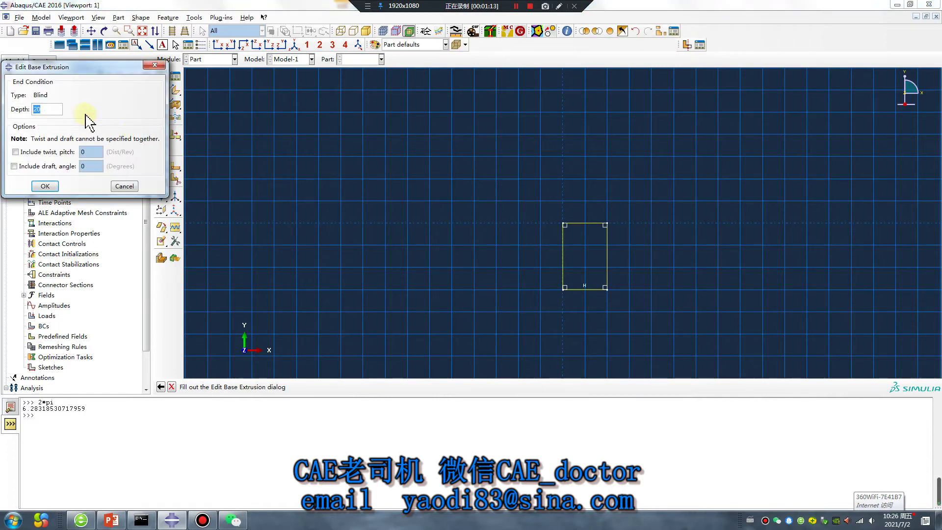
{"action": "key", "text": "Return"}
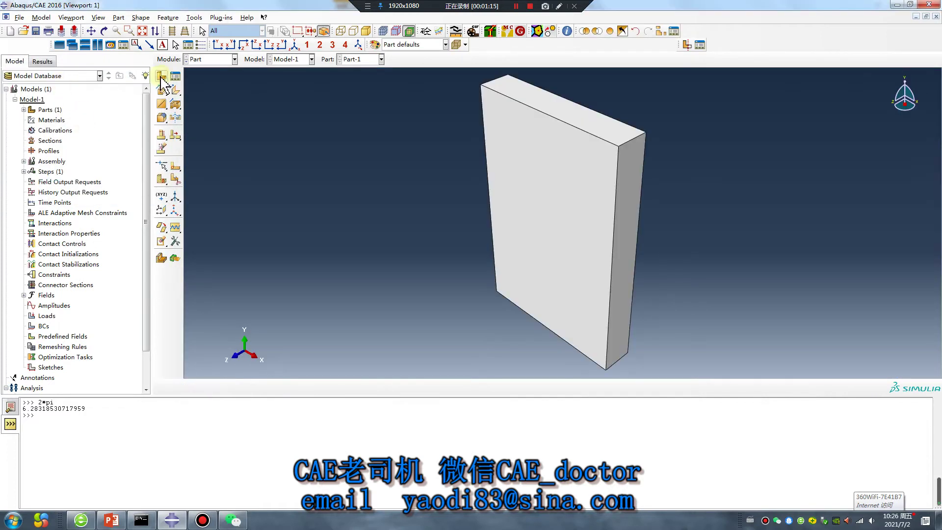
Step: Create Part-2 as a 3D deformable planar shell from a square about 10 by 10, drawn upward from the origin
{"action": "left_click", "coordinate": [161, 76]}
{"action": "left_click", "coordinate": [278, 321]}
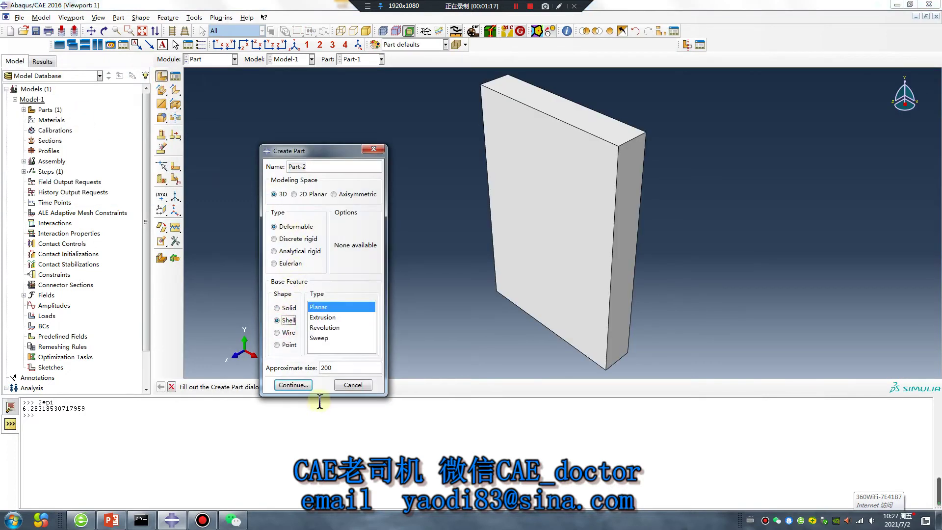
{"action": "left_click", "coordinate": [303, 387]}
{"action": "left_click", "coordinate": [175, 90]}
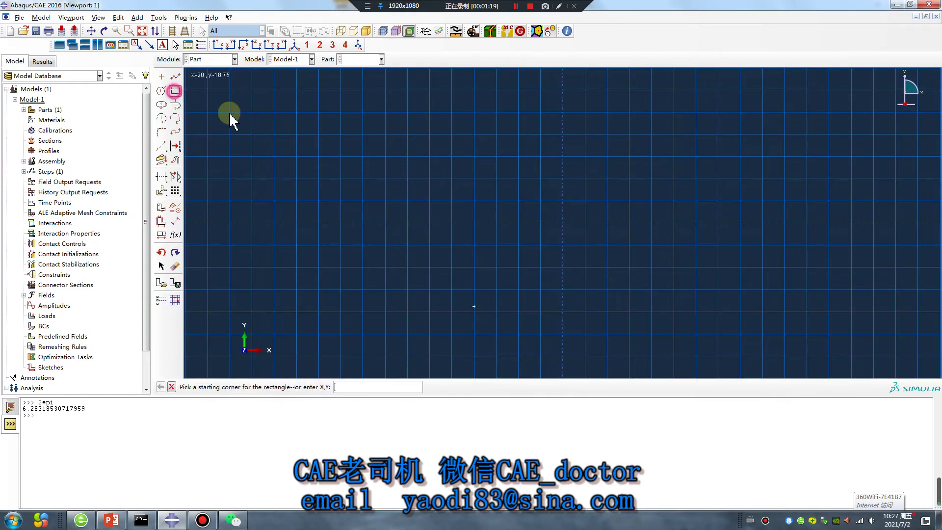
{"action": "left_click", "coordinate": [563, 224]}
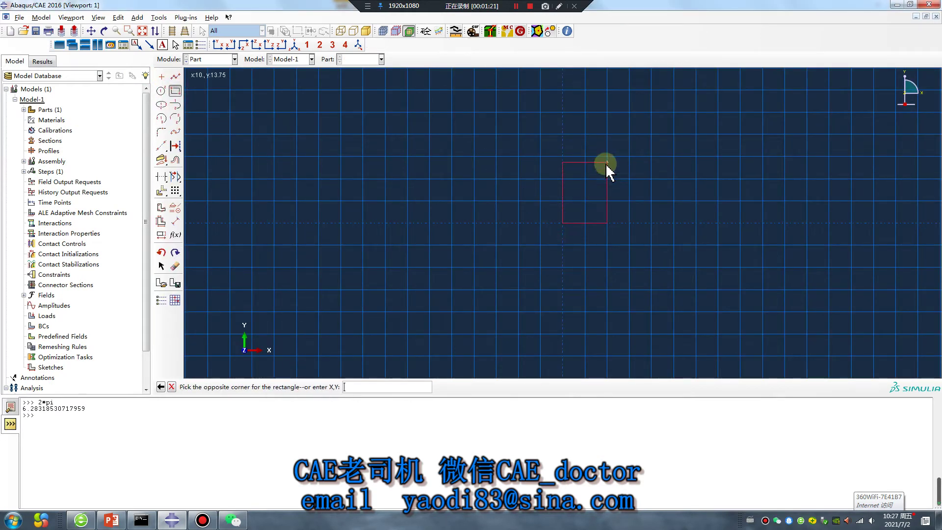
{"action": "left_click", "coordinate": [607, 179]}
{"action": "middle_click", "coordinate": [444, 310]}
{"action": "middle_click", "coordinate": [442, 312]}
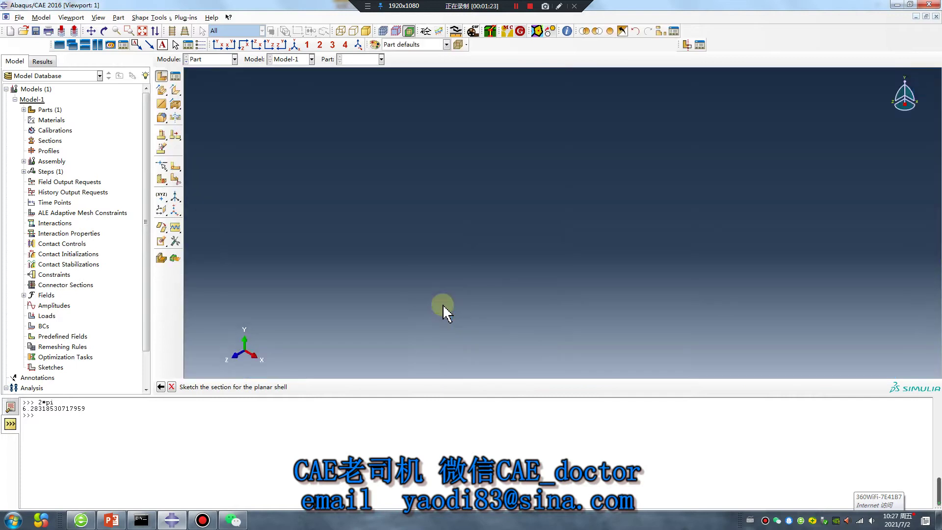
Step: In the Property module, create Material-1 as isotropic elastic with Young's modulus 2e5 and Poisson's ratio 0.3
{"action": "left_click", "coordinate": [235, 59]}
{"action": "left_click", "coordinate": [206, 86]}
{"action": "left_click", "coordinate": [161, 76]}
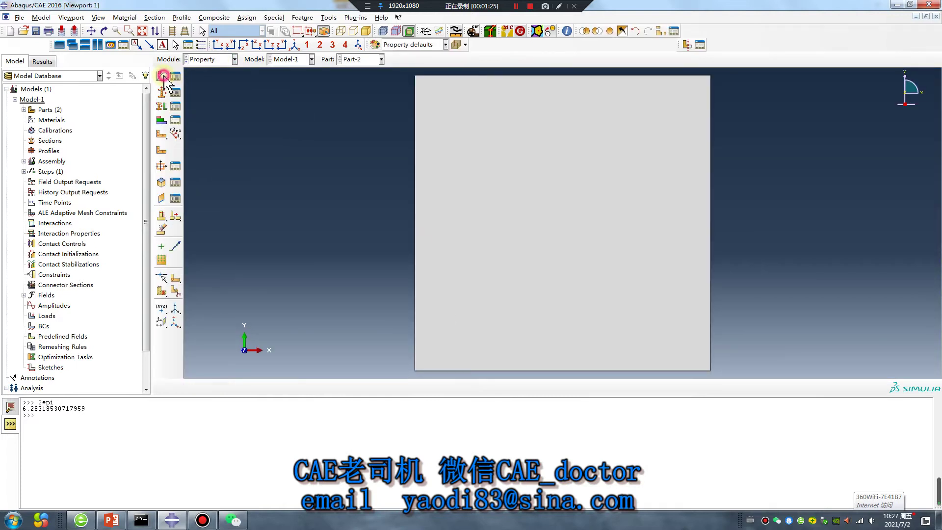
{"action": "left_click", "coordinate": [425, 268]}
{"action": "mouse_move", "coordinate": [432, 276]}
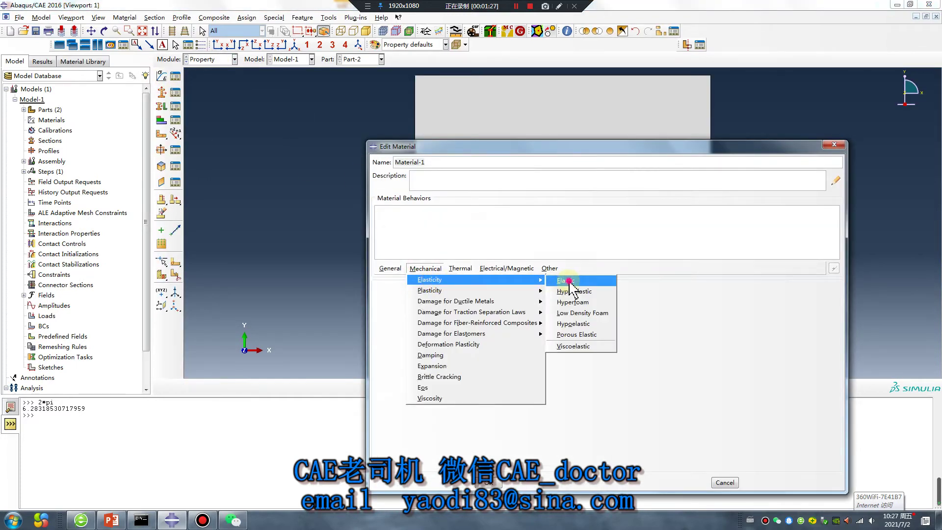
{"action": "left_click", "coordinate": [557, 276]}
{"action": "left_click", "coordinate": [416, 409]}
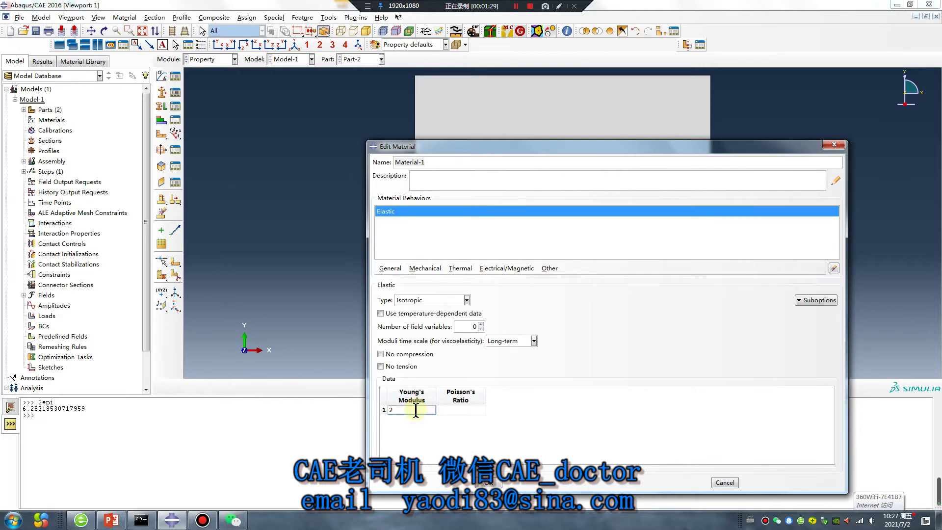
{"action": "left_click", "coordinate": [470, 409]}
{"action": "type", "text": "0.3"}
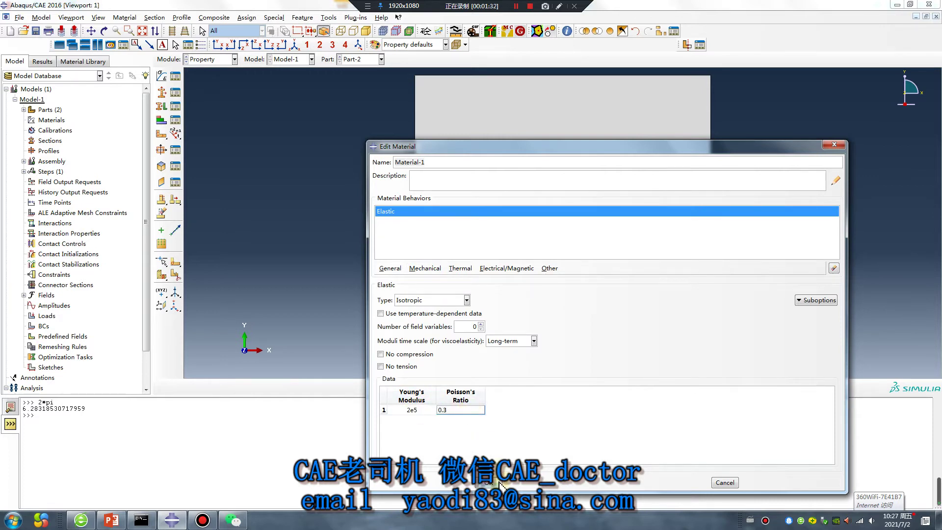
{"action": "left_click", "coordinate": [488, 483]}
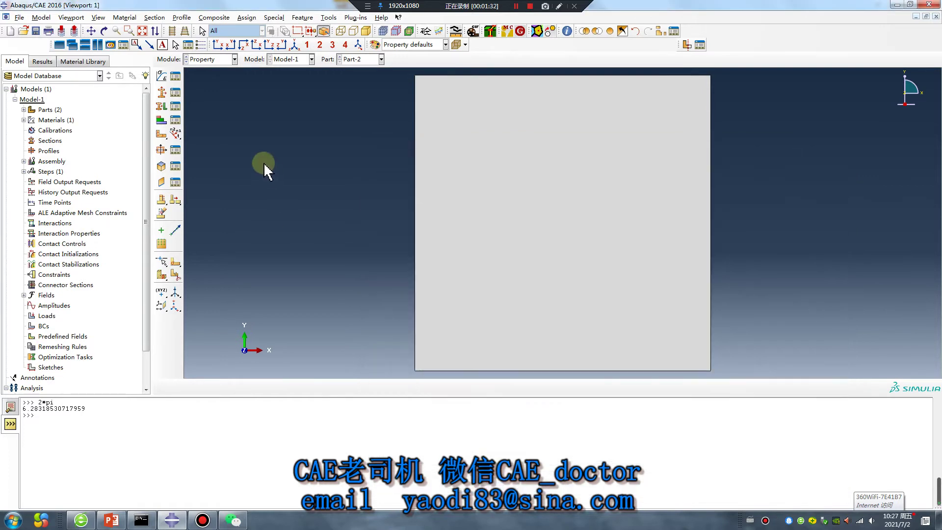
Step: Create the solid homogeneous section Section-1 using Material-1
{"action": "left_click", "coordinate": [163, 94]}
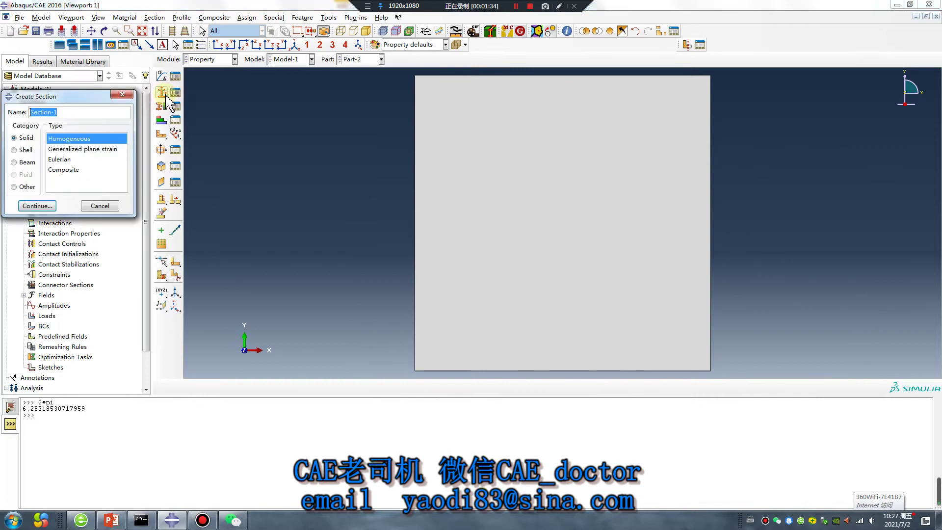
{"action": "left_click", "coordinate": [37, 206]}
{"action": "left_click", "coordinate": [40, 186]}
Step: Assign Section-1 to the whole solid Part-1
{"action": "left_click", "coordinate": [381, 59]}
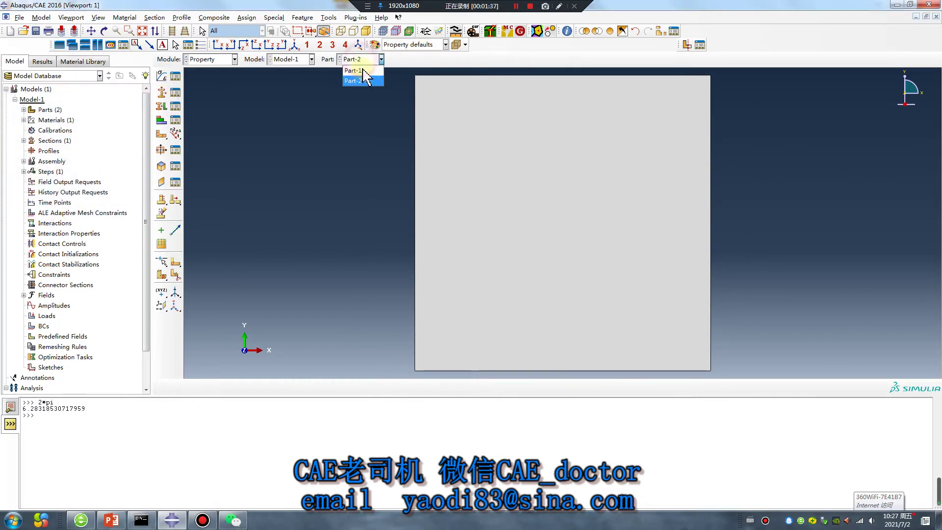
{"action": "left_click", "coordinate": [358, 67]}
{"action": "left_click", "coordinate": [161, 106]}
{"action": "left_click", "coordinate": [546, 132]}
{"action": "middle_click", "coordinate": [392, 198]}
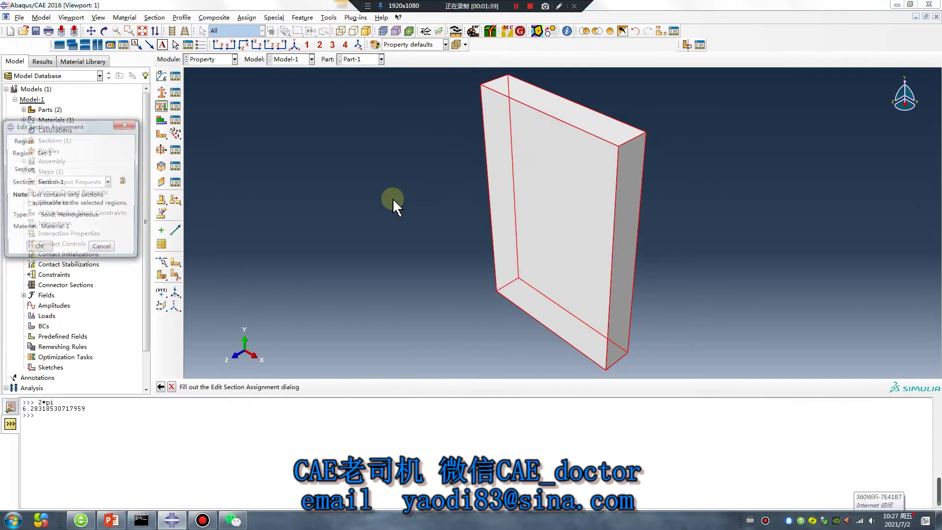
{"action": "left_click", "coordinate": [38, 251]}
{"action": "left_click", "coordinate": [354, 59]}
{"action": "left_click", "coordinate": [353, 80]}
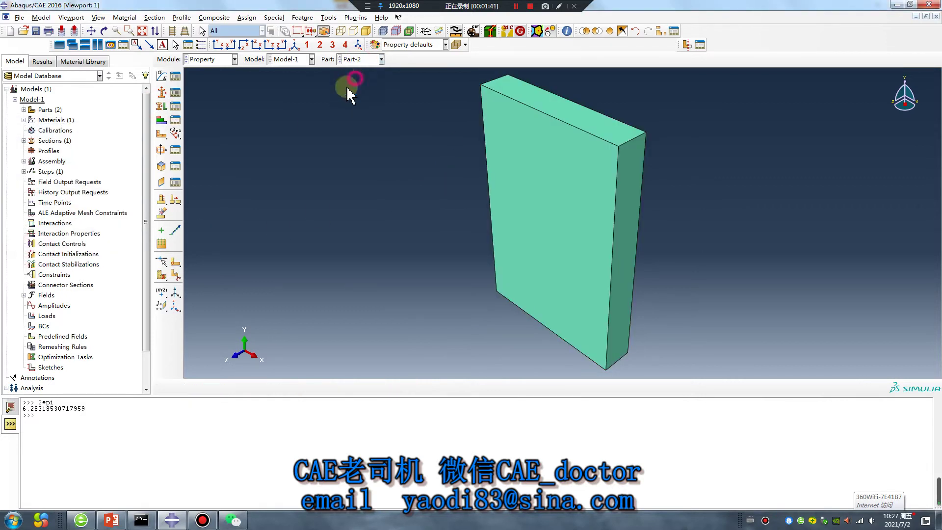
{"action": "left_click", "coordinate": [161, 92]}
{"action": "left_click", "coordinate": [16, 150]}
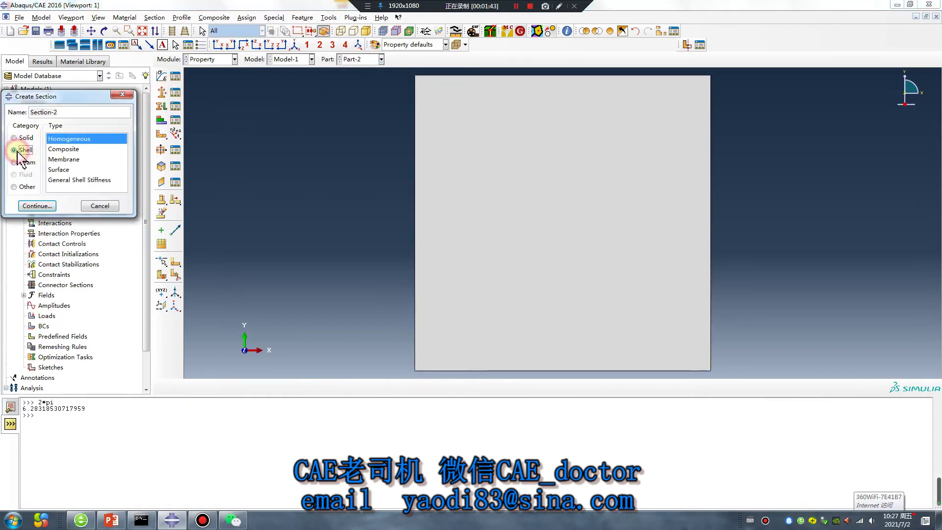
{"action": "left_click", "coordinate": [49, 207]}
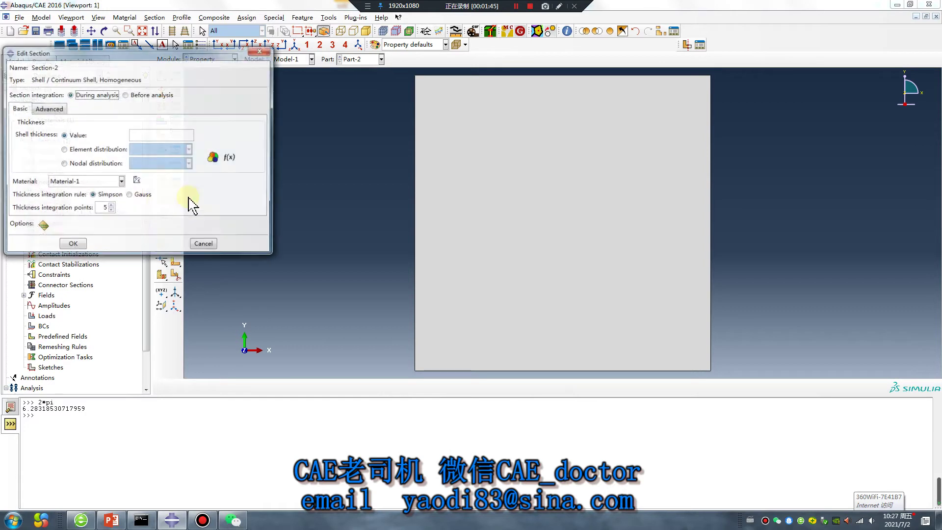
{"action": "left_click", "coordinate": [149, 136]}
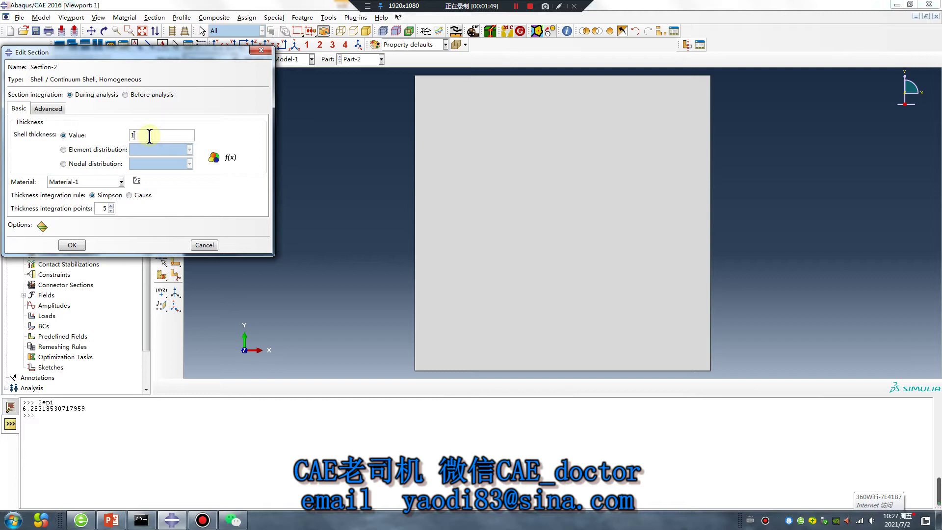
{"action": "type", "text": "1"}
{"action": "double_click", "coordinate": [145, 136]}
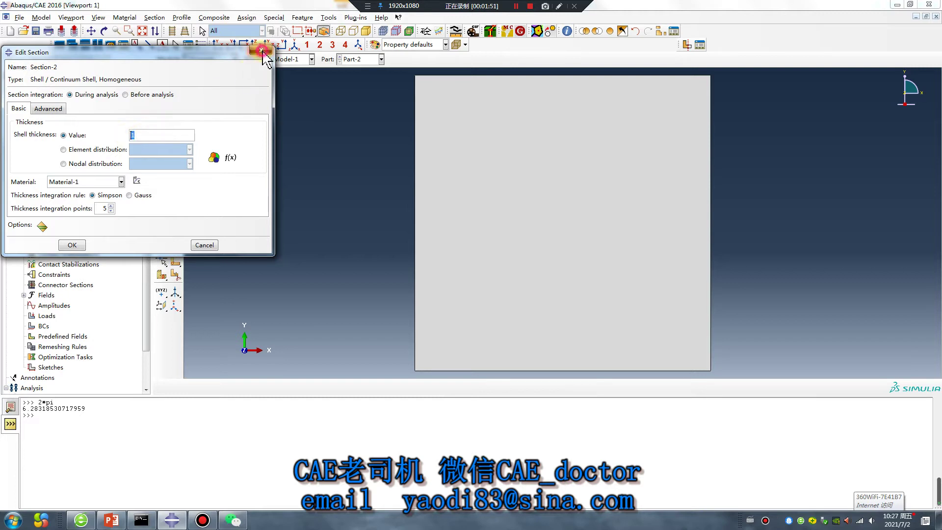
{"action": "left_click", "coordinate": [264, 52]}
{"action": "left_click", "coordinate": [150, 171]}
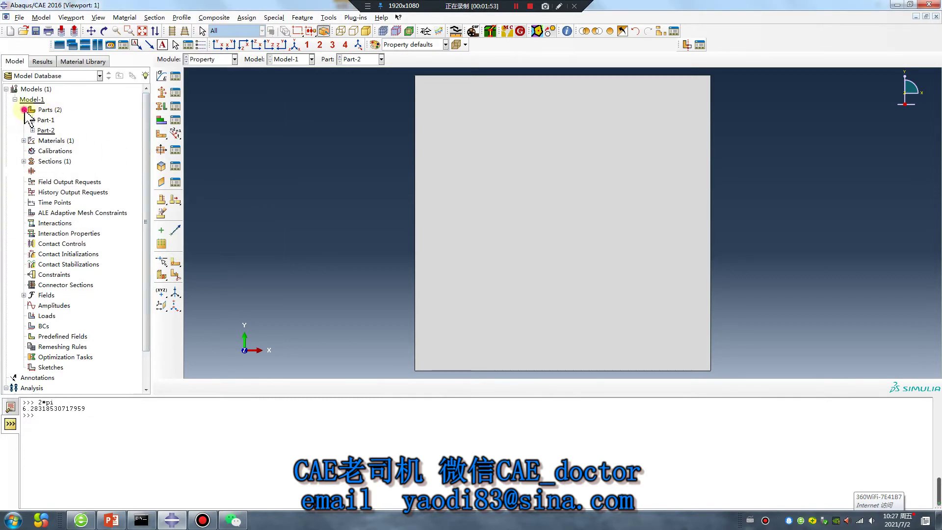
Step: Set the extrusion depth of the solid Part-1 to 1 and regenerate the part
{"action": "left_click", "coordinate": [23, 110]}
{"action": "left_click", "coordinate": [32, 120]}
{"action": "left_click", "coordinate": [42, 130]}
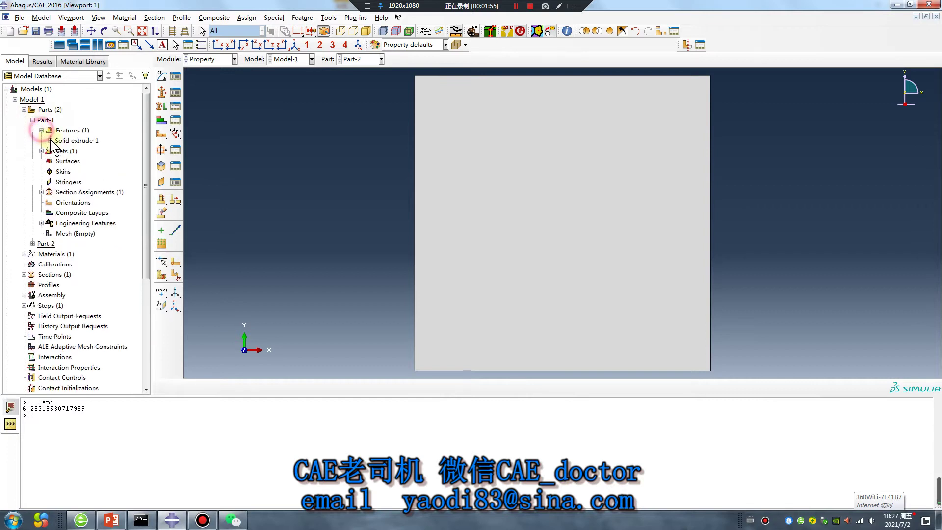
{"action": "double_click", "coordinate": [75, 141]}
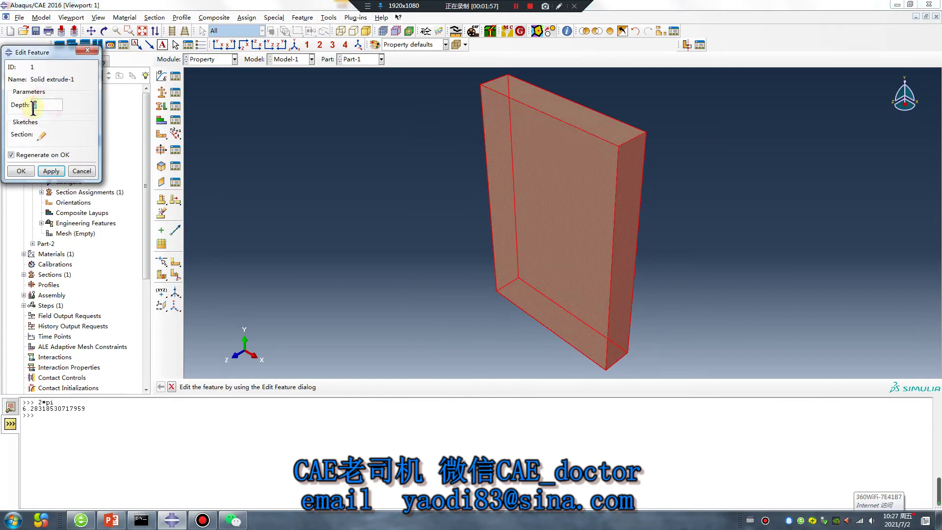
{"action": "type", "text": "1"}
{"action": "left_click", "coordinate": [51, 171]}
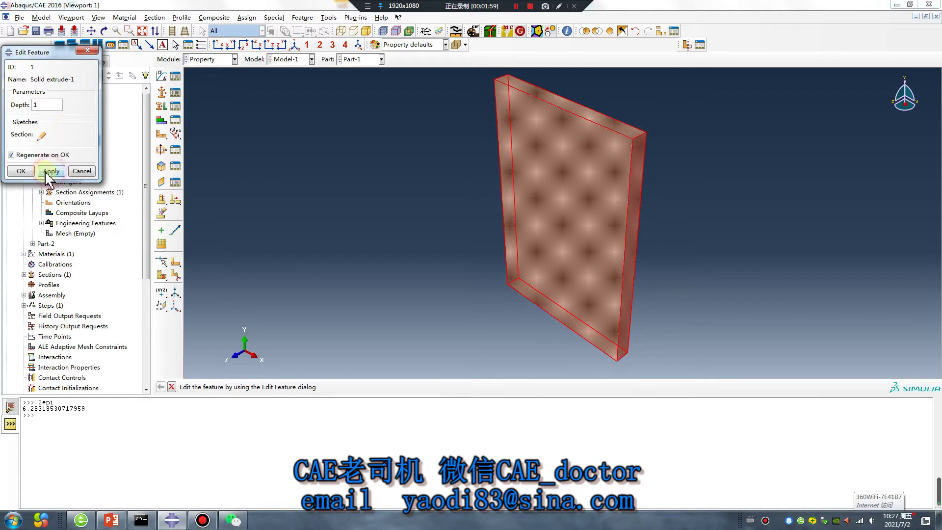
{"action": "left_click", "coordinate": [21, 171]}
Step: For Part-2, create the homogeneous shell section Section-2 with thickness 1 and Material-1
{"action": "left_click", "coordinate": [207, 61]}
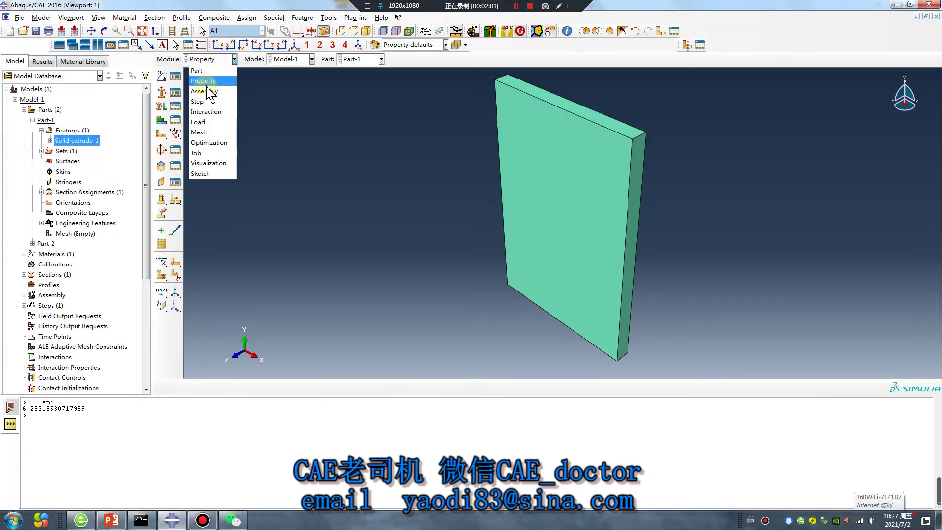
{"action": "left_click", "coordinate": [210, 89]}
{"action": "left_click", "coordinate": [368, 59]}
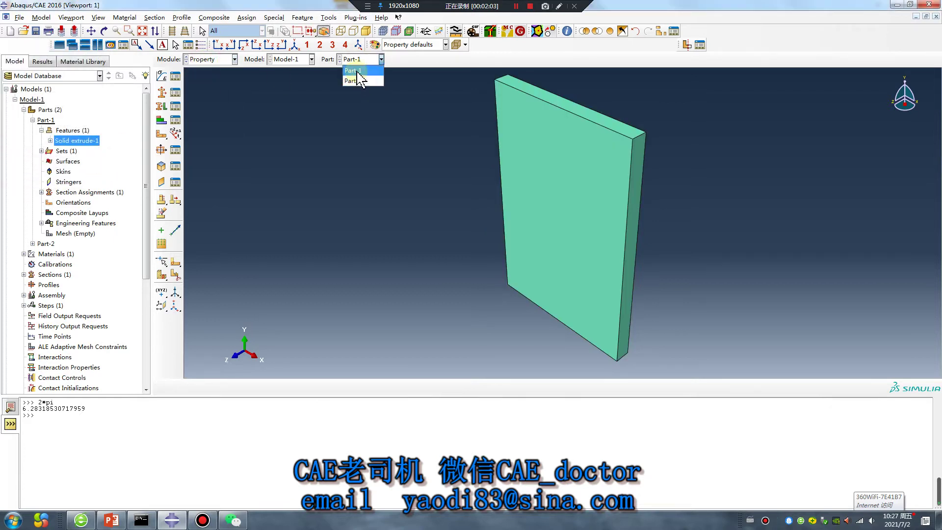
{"action": "left_click", "coordinate": [362, 81]}
{"action": "left_click", "coordinate": [161, 92]}
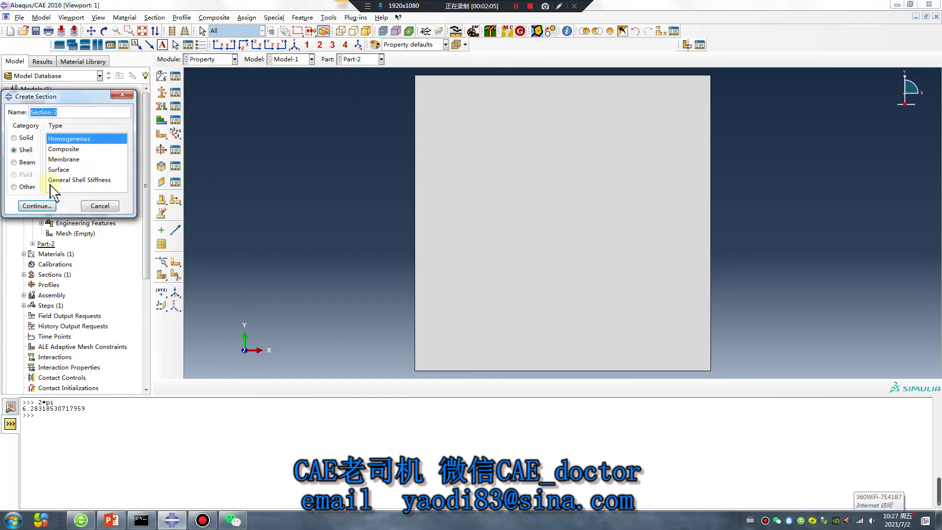
{"action": "left_click", "coordinate": [45, 204]}
{"action": "left_click", "coordinate": [147, 136]}
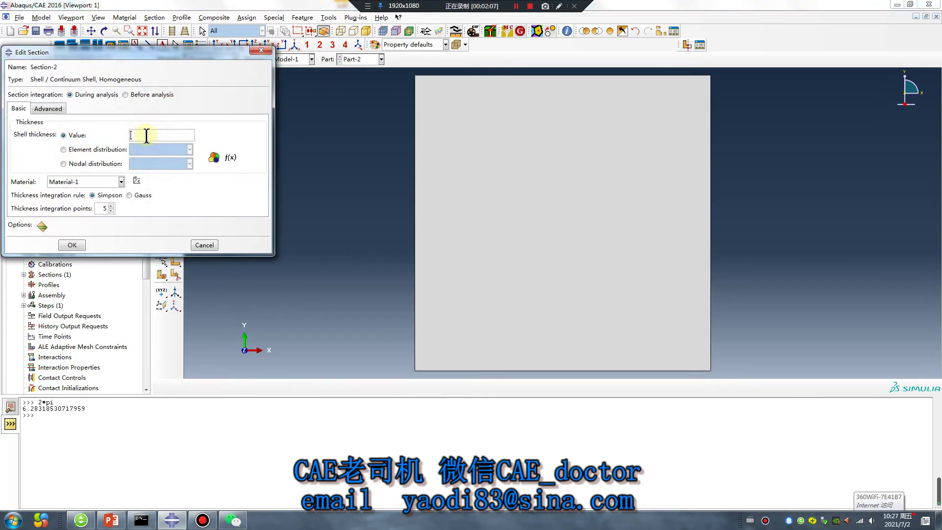
{"action": "type", "text": "1"}
{"action": "left_click", "coordinate": [78, 244]}
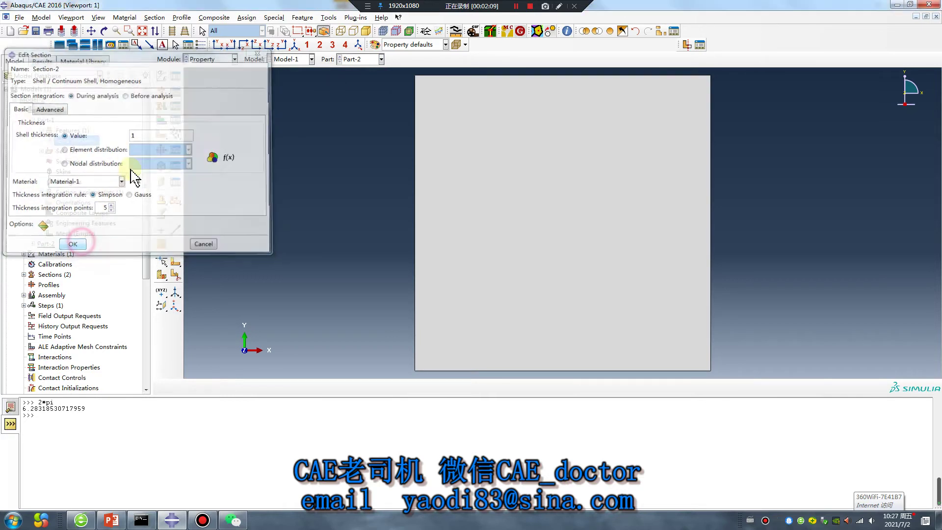
Step: Assign Section-2 to the whole face of Part-2, with thickness from section and the middle surface as shell offset
{"action": "left_click", "coordinate": [161, 106]}
{"action": "left_click", "coordinate": [494, 172]}
{"action": "middle_click", "coordinate": [357, 255]}
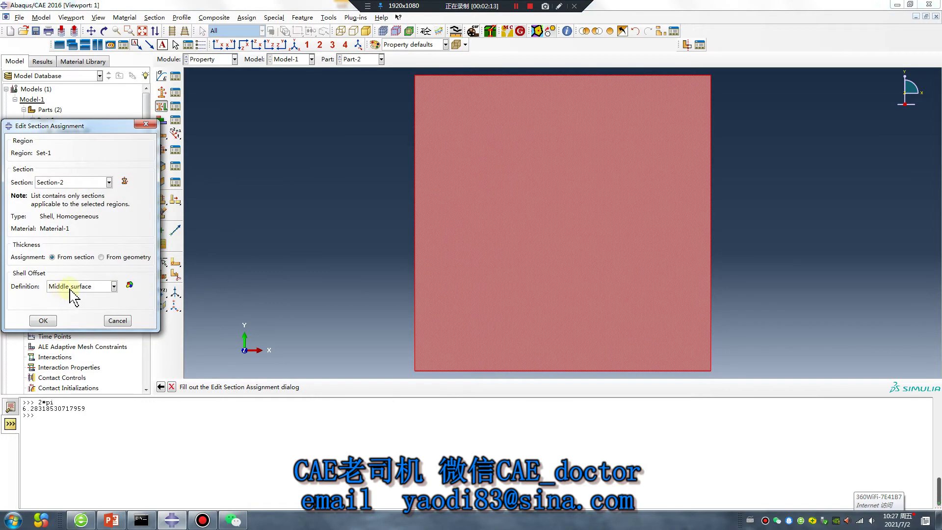
{"action": "left_click_drag", "start_coordinate": [435, 259], "coordinate": [549, 154], "text": "ctrl+alt"}
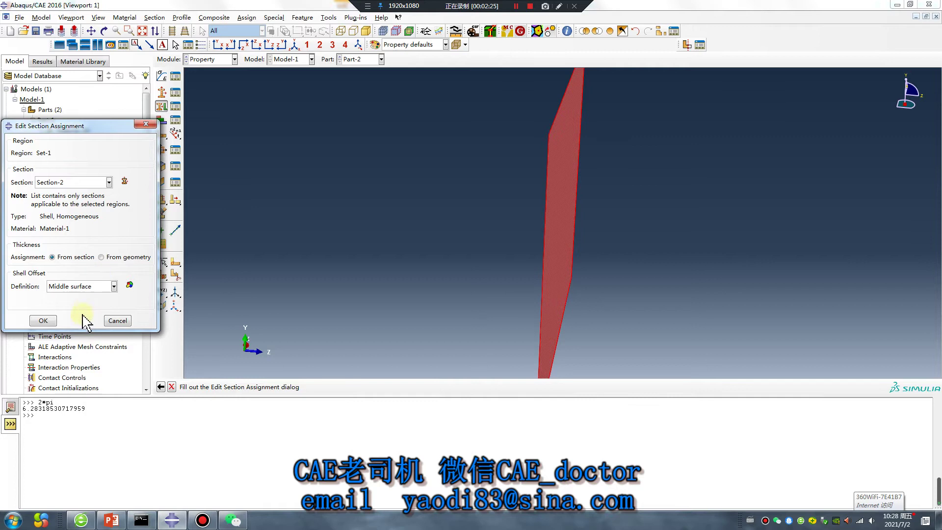
{"action": "left_click", "coordinate": [43, 320]}
Step: Render Part-2 with its shell thickness at scale factor 1 to inspect it, and turn the thickness rendering off again
{"action": "left_click", "coordinate": [98, 18]}
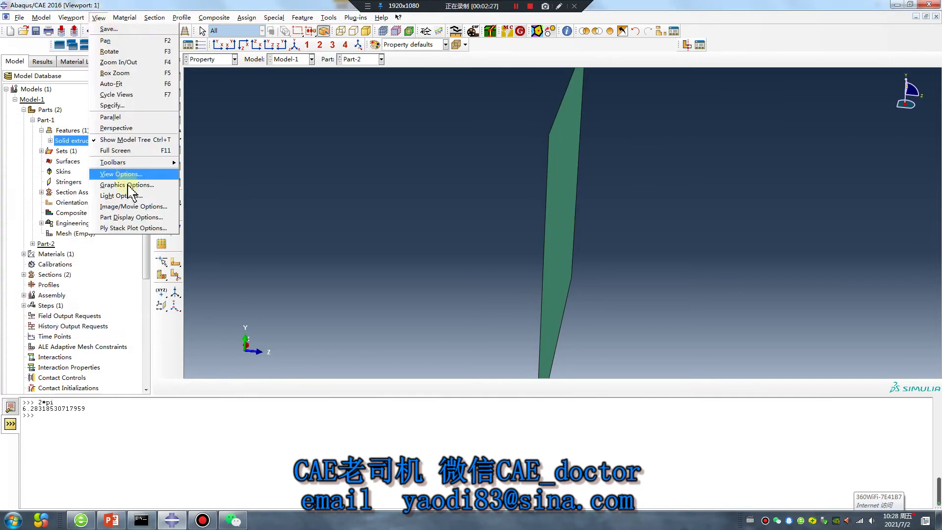
{"action": "left_click", "coordinate": [149, 220]}
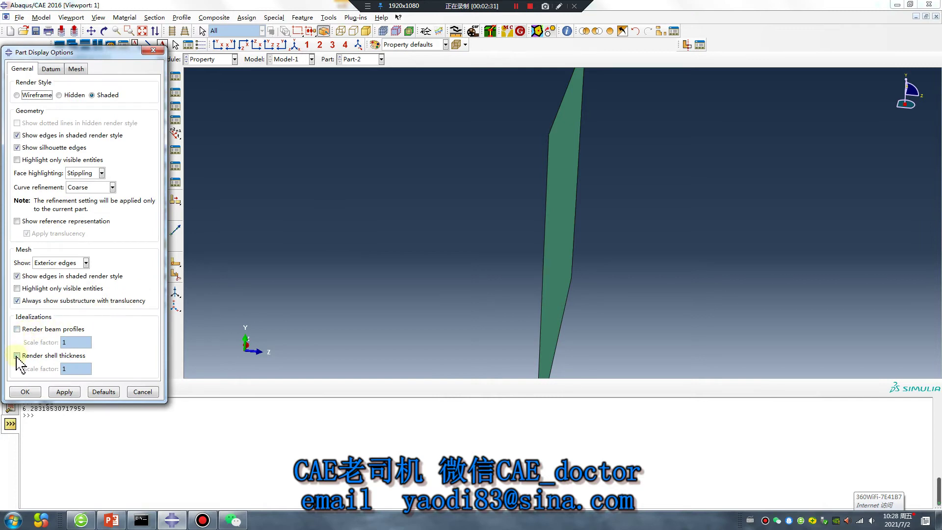
{"action": "left_click", "coordinate": [18, 356]}
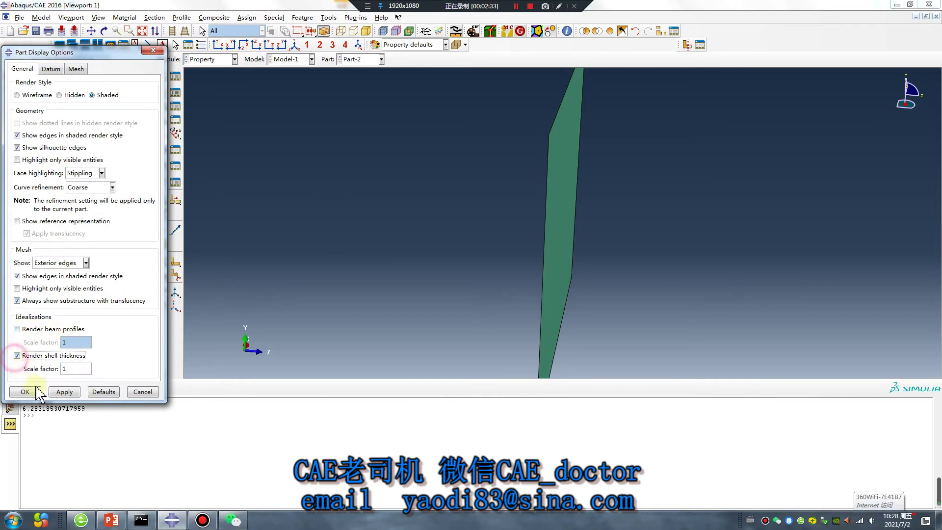
{"action": "left_click", "coordinate": [64, 392]}
{"action": "left_click", "coordinate": [17, 355]}
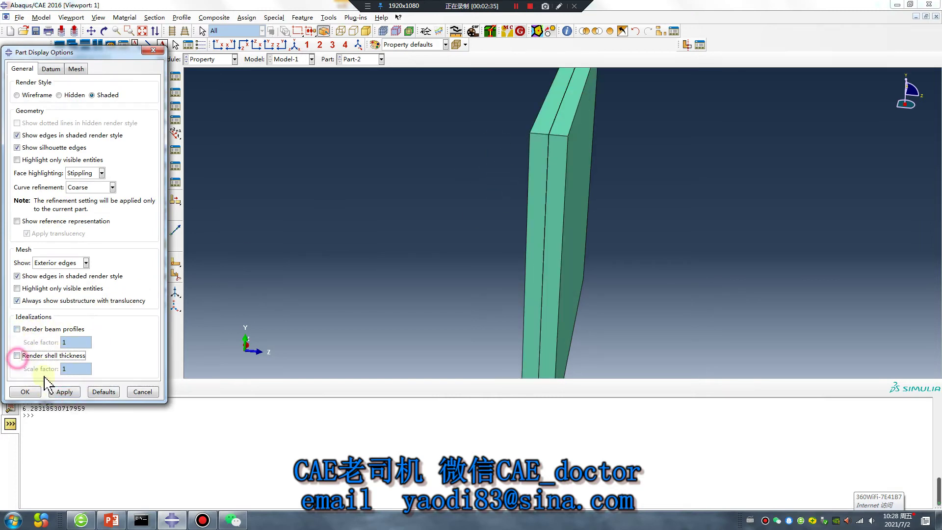
{"action": "left_click", "coordinate": [65, 391]}
{"action": "left_click", "coordinate": [25, 392]}
Step: In the Assembly module, create dependent instances of both Part-1 and Part-2
{"action": "left_click", "coordinate": [226, 63]}
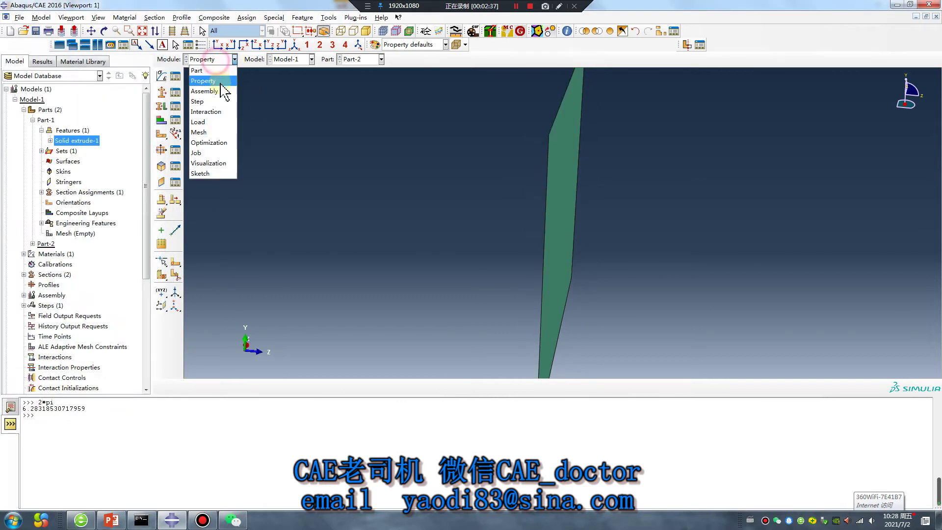
{"action": "left_click", "coordinate": [210, 92]}
{"action": "left_click", "coordinate": [162, 76]}
{"action": "left_click", "coordinate": [24, 193]}
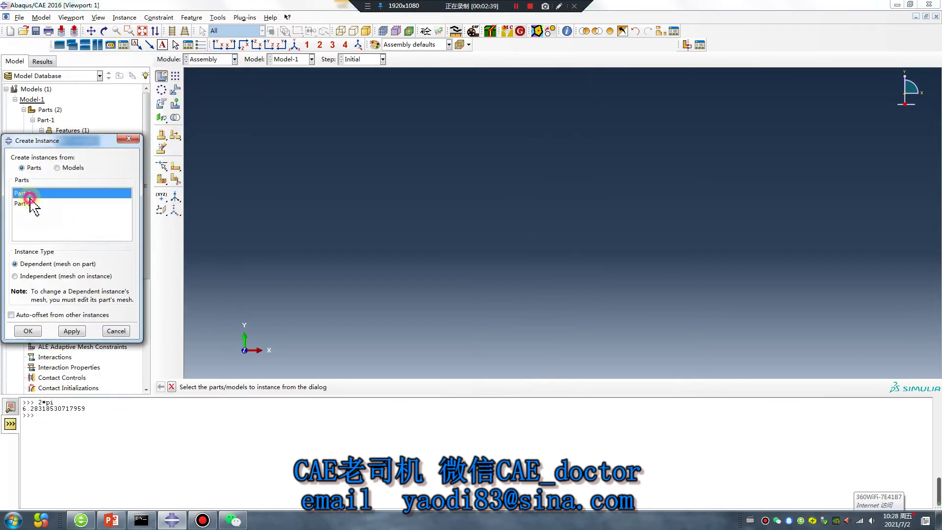
{"action": "left_click", "coordinate": [25, 203], "text": "shift"}
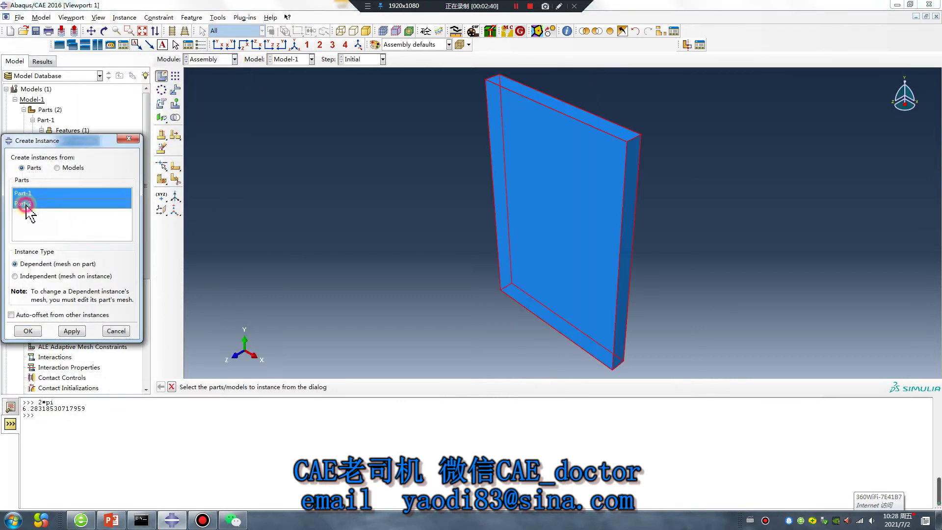
{"action": "left_click", "coordinate": [28, 331]}
Step: Translate the shell instance from its lower corner to the midpoint of the solid's short upper edge, centring it across the thickness
{"action": "left_click", "coordinate": [176, 90]}
{"action": "middle_click", "coordinate": [677, 225]}
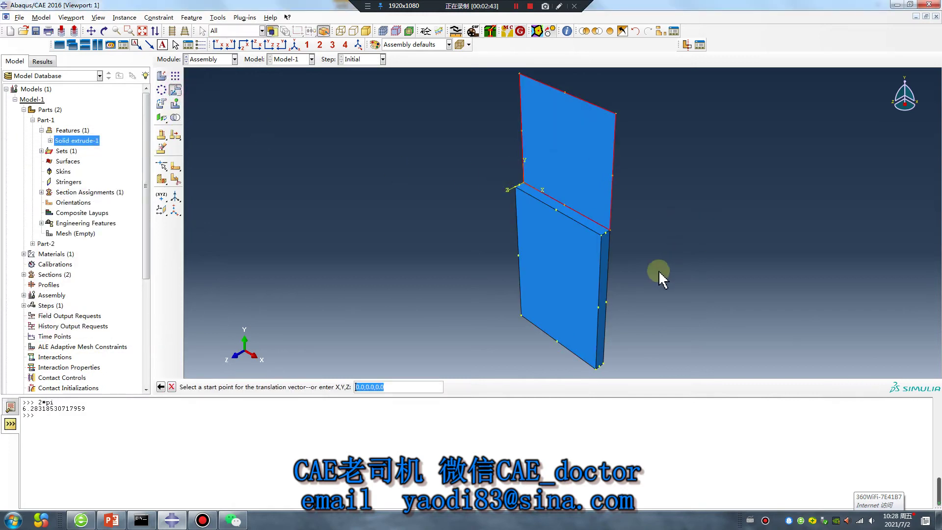
{"action": "left_click_drag", "start_coordinate": [659, 273], "coordinate": [575, 269], "text": "ctrl+alt"}
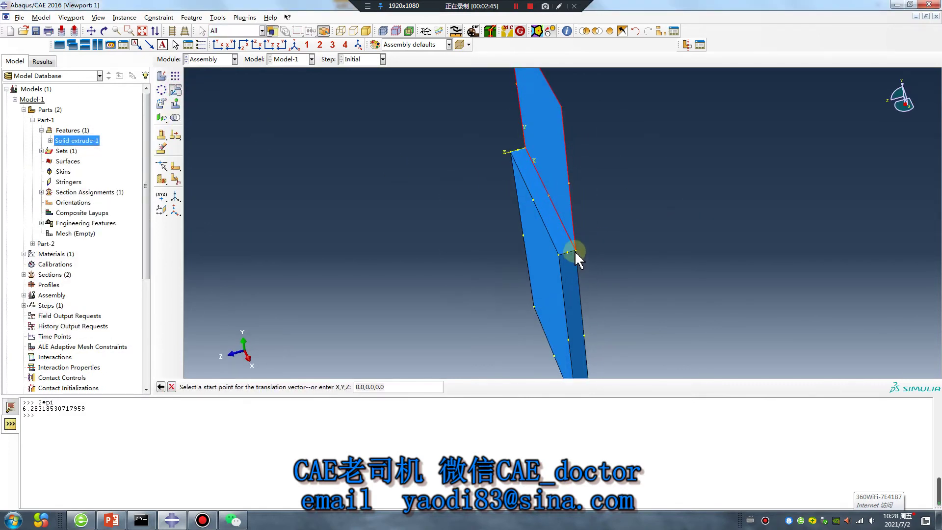
{"action": "left_click", "coordinate": [575, 252]}
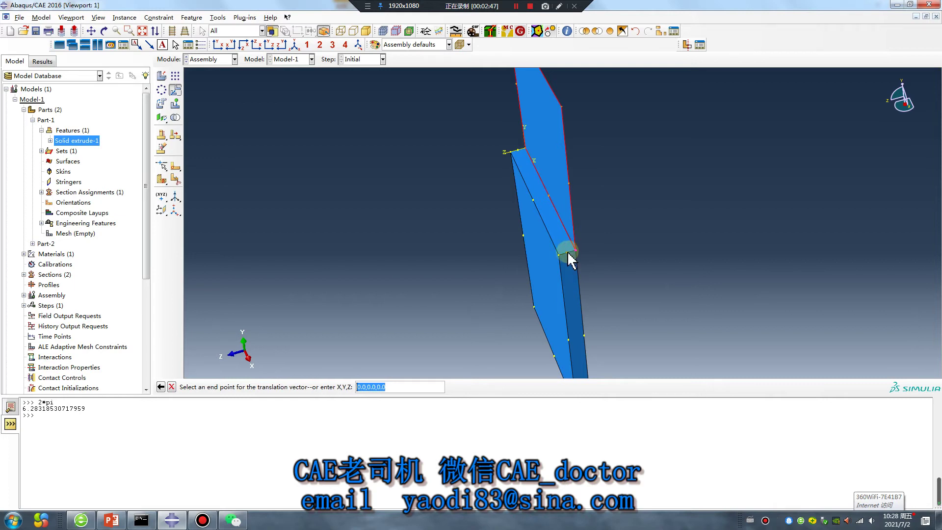
{"action": "left_click", "coordinate": [562, 255]}
{"action": "left_click", "coordinate": [244, 385]}
Step: Linearly pattern both the shell and solid instances with 2 copies at offset 15 in direction 1 and 1 in direction 2
{"action": "left_click_drag", "start_coordinate": [382, 299], "coordinate": [301, 240], "text": "ctrl+alt"}
{"action": "left_click", "coordinate": [175, 75]}
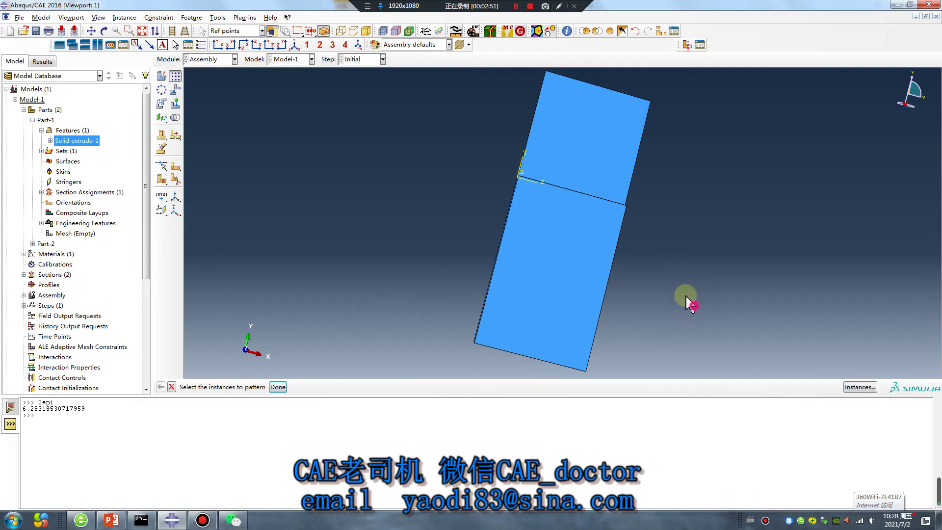
{"action": "left_click", "coordinate": [555, 274]}
{"action": "middle_click", "coordinate": [372, 249]}
{"action": "left_click", "coordinate": [35, 216]}
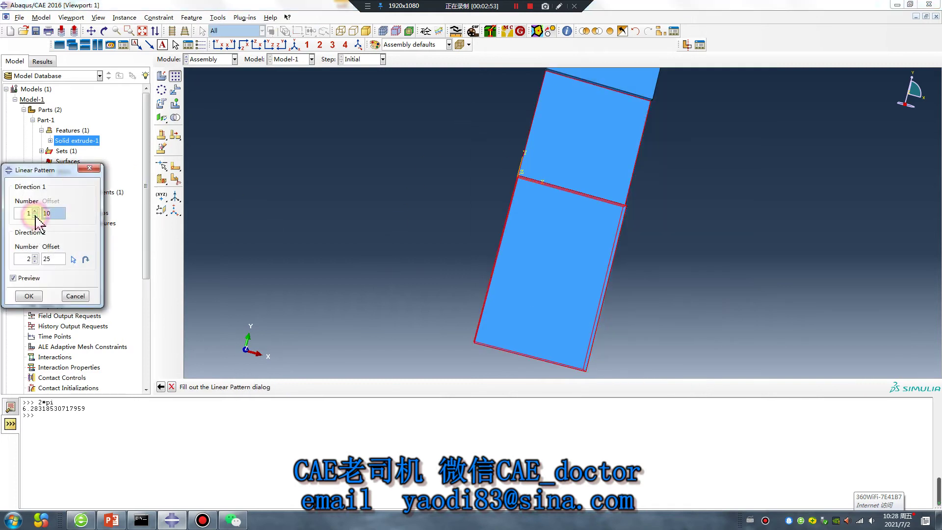
{"action": "left_click", "coordinate": [35, 211]}
{"action": "left_click", "coordinate": [35, 261]}
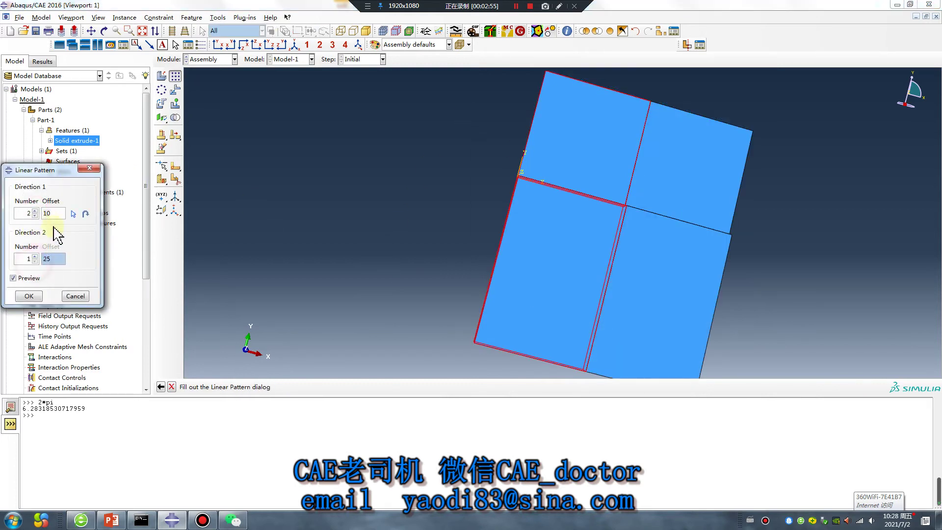
{"action": "double_click", "coordinate": [52, 213]}
{"action": "type", "text": "15"}
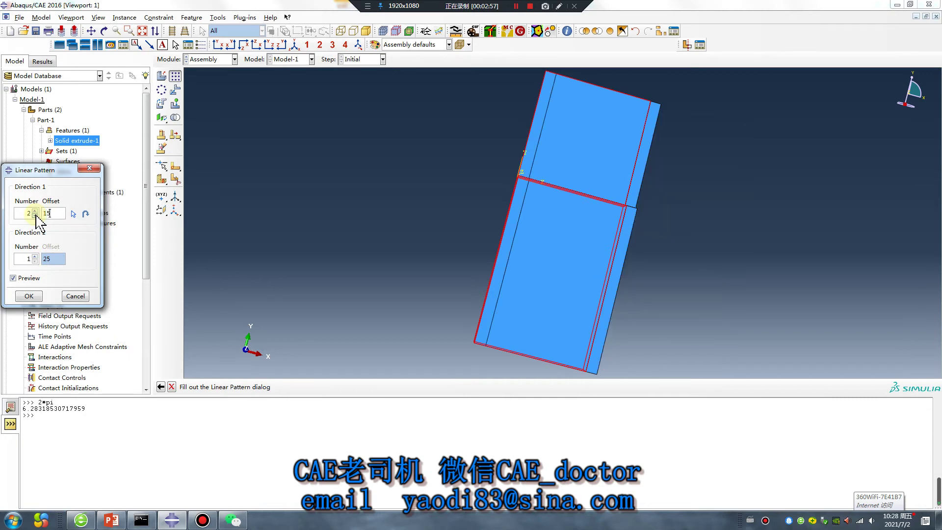
{"action": "left_click", "coordinate": [30, 296]}
Step: Translate the patterned copy of the shell instance by the vector from 0,0,0 to 0,0.5,0, away from its solid
{"action": "left_click_drag", "start_coordinate": [434, 181], "coordinate": [620, 237], "text": "ctrl+alt"}
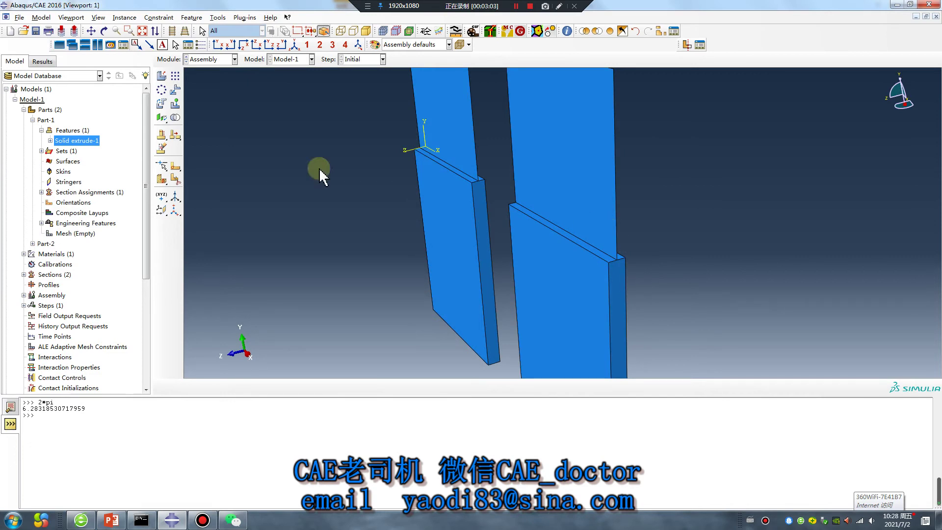
{"action": "left_click", "coordinate": [175, 90]}
{"action": "left_click", "coordinate": [579, 189]}
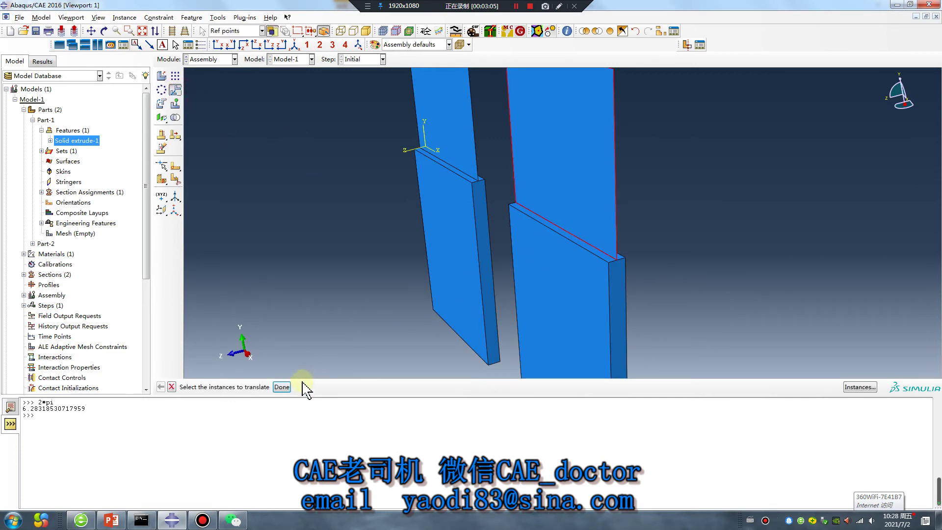
{"action": "left_click", "coordinate": [281, 387]}
{"action": "key", "text": "Return"}
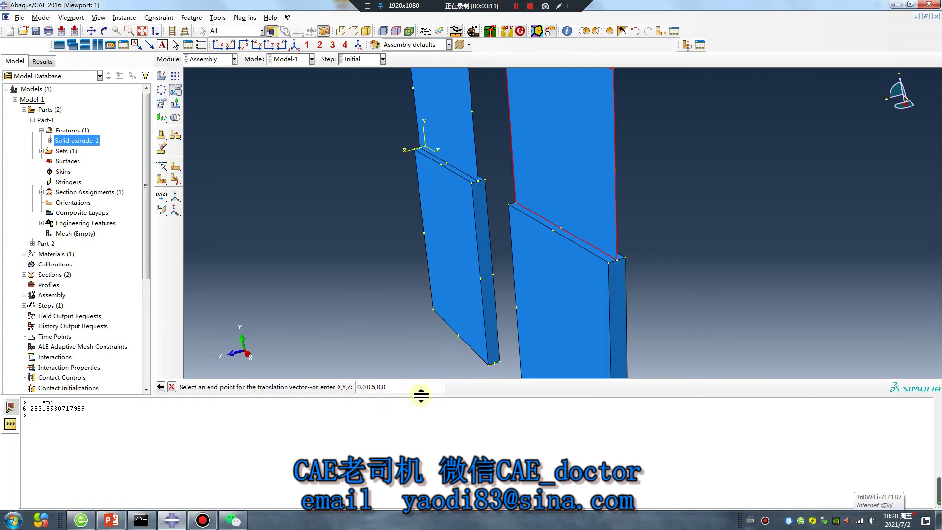
{"action": "key", "text": "Return"}
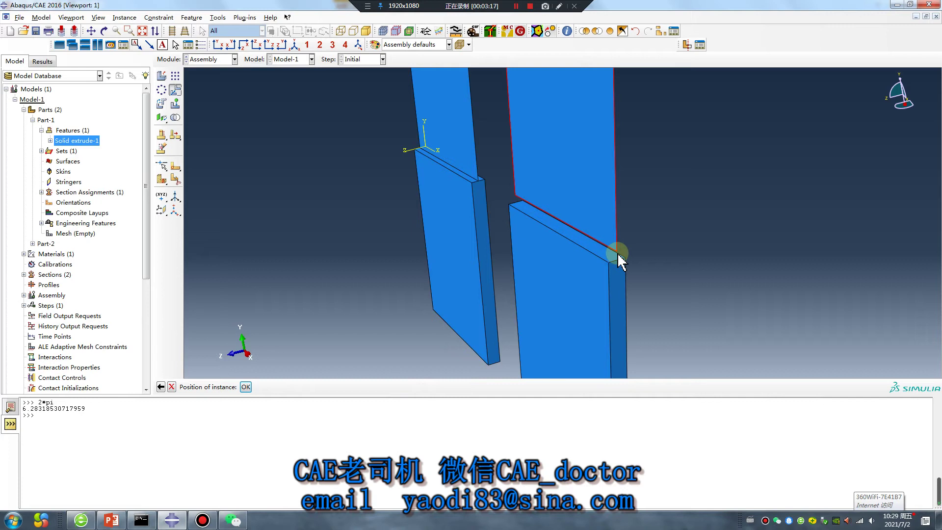
{"action": "left_click", "coordinate": [245, 387]}
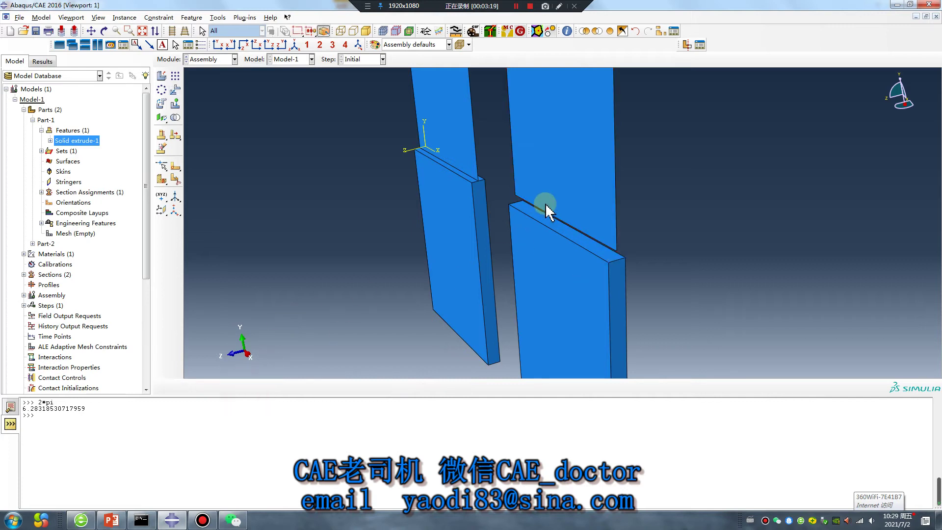
Step: In the Step module, create a Static, General step after Initial with Nlgeom turned on
{"action": "left_click_drag", "start_coordinate": [479, 270], "coordinate": [576, 226], "text": "ctrl+alt"}
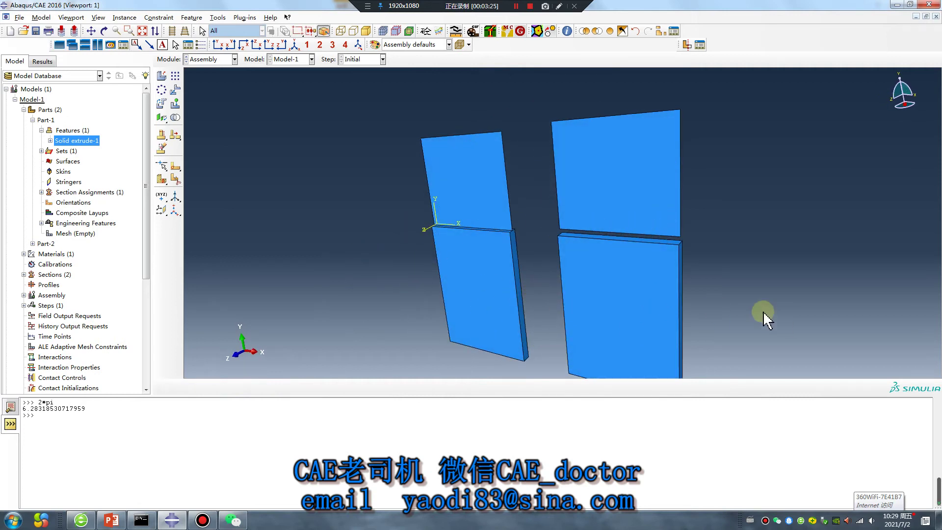
{"action": "left_click", "coordinate": [206, 61]}
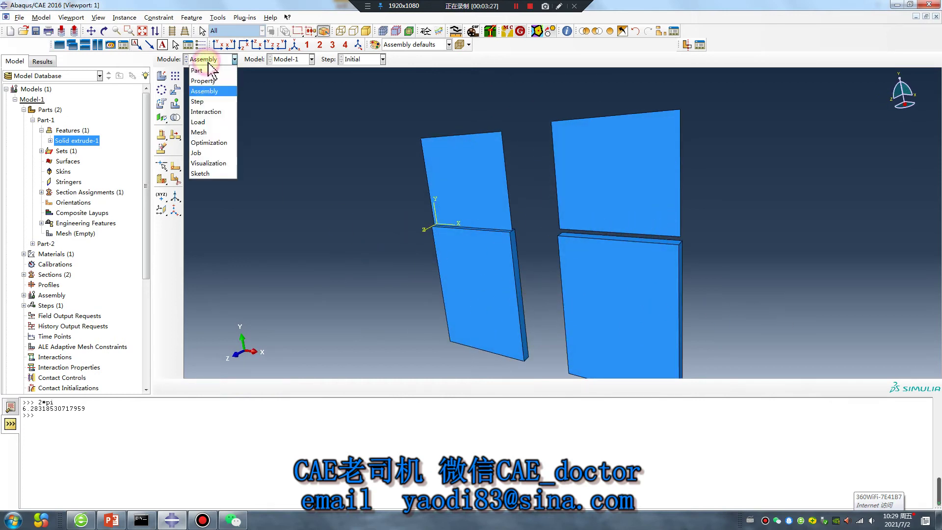
{"action": "left_click", "coordinate": [201, 100]}
{"action": "left_click", "coordinate": [174, 78]}
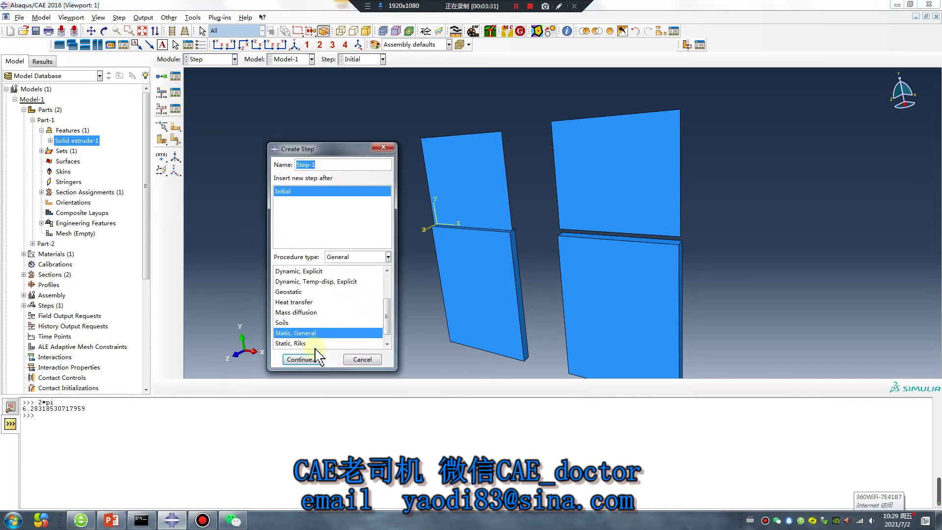
{"action": "left_click", "coordinate": [302, 361]}
{"action": "left_click", "coordinate": [320, 202]}
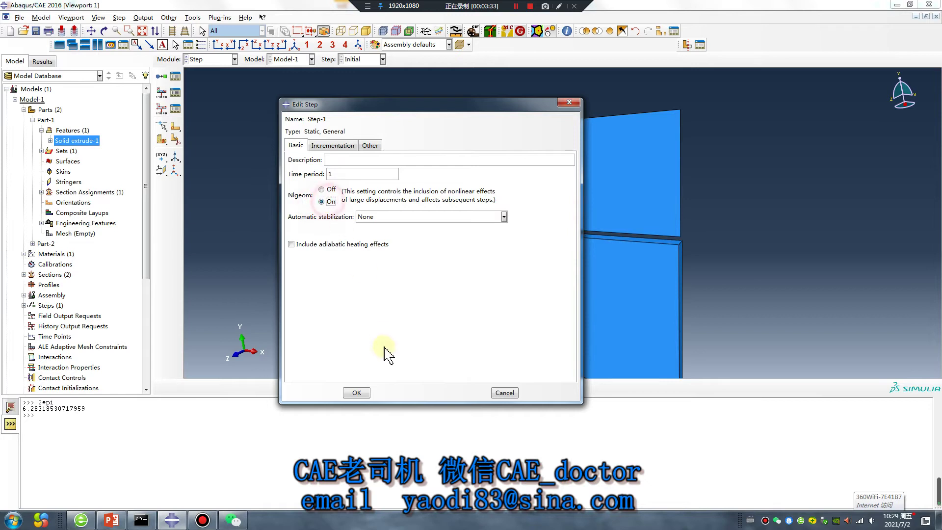
{"action": "left_click", "coordinate": [357, 393]}
Step: Set the frequency of the F-Output-1 field output request to every 0.1 units of time
{"action": "left_click", "coordinate": [175, 92]}
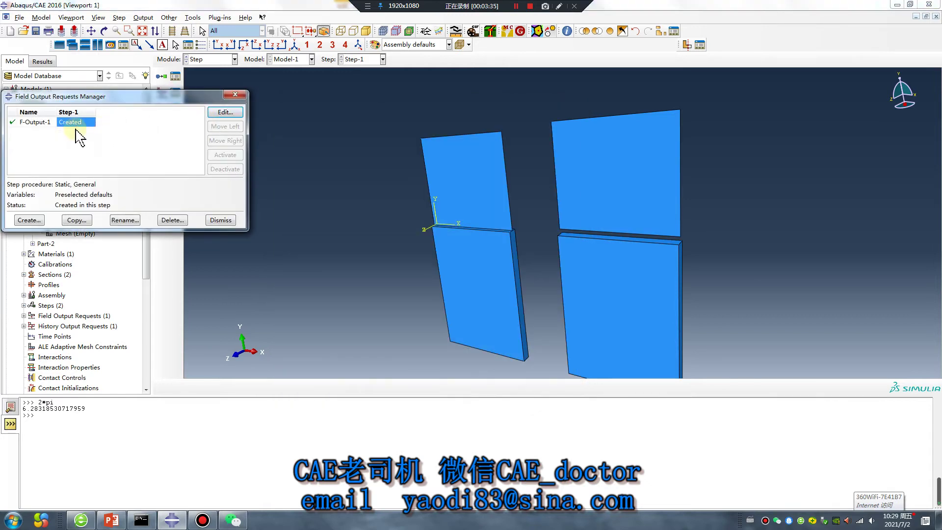
{"action": "double_click", "coordinate": [74, 122]}
{"action": "left_click", "coordinate": [412, 160]}
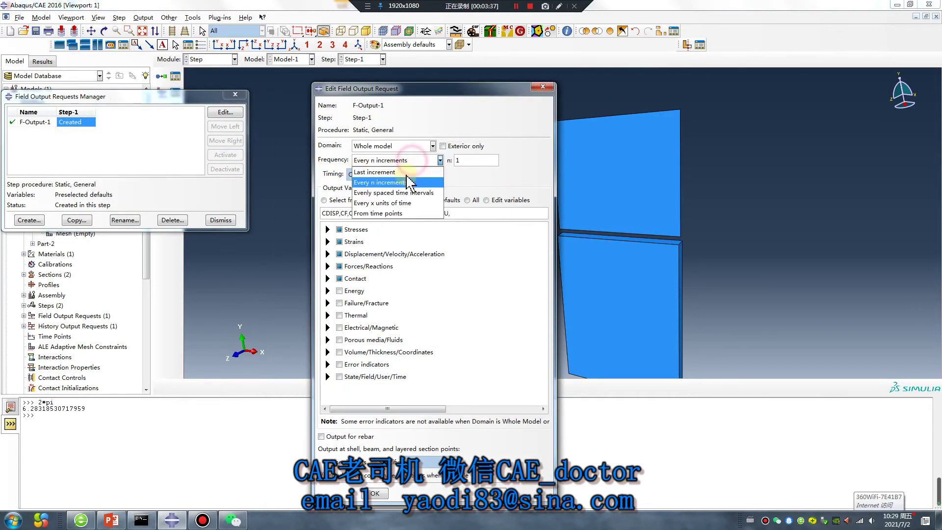
{"action": "left_click", "coordinate": [383, 202]}
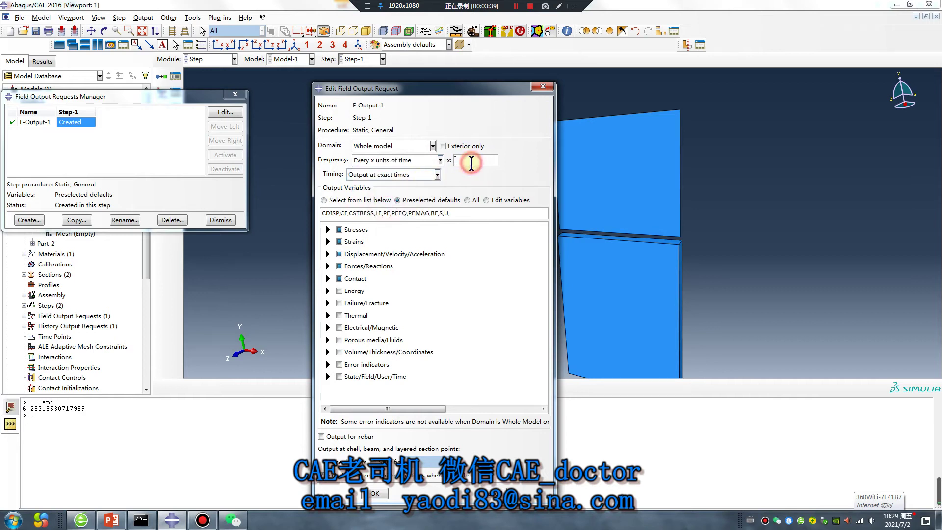
{"action": "left_click", "coordinate": [375, 494]}
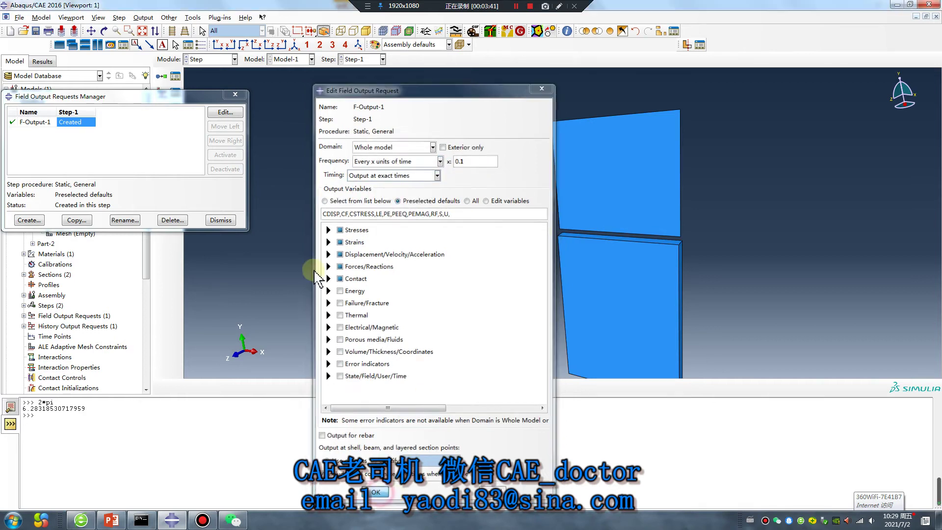
{"action": "left_click", "coordinate": [235, 95]}
Step: In the Interaction module, start a shell-to-solid coupling constraint using the touching pair's lower shell edge as the shell edge surface
{"action": "left_click", "coordinate": [235, 59]}
{"action": "left_click", "coordinate": [218, 111]}
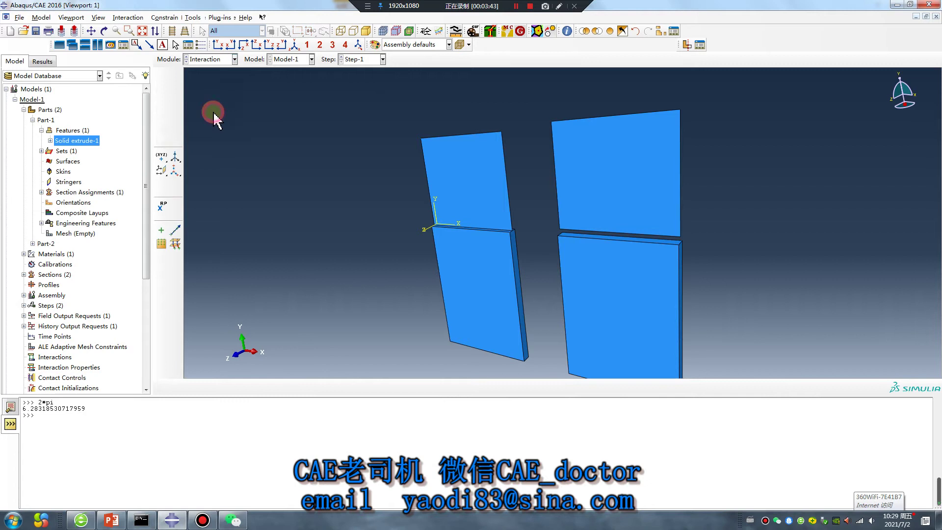
{"action": "left_click", "coordinate": [162, 108]}
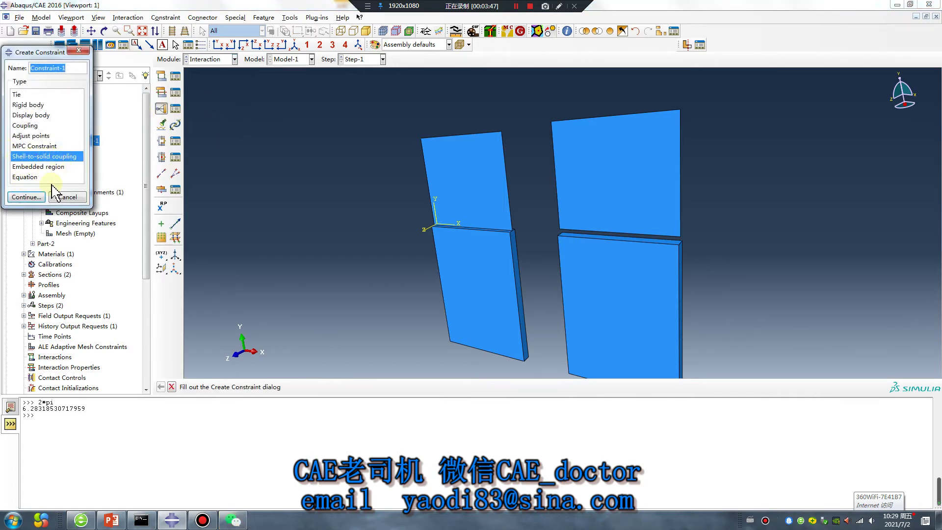
{"action": "left_click", "coordinate": [29, 196]}
{"action": "scroll", "coordinate": [487, 230], "scroll_direction": "down", "scroll_amount": 4}
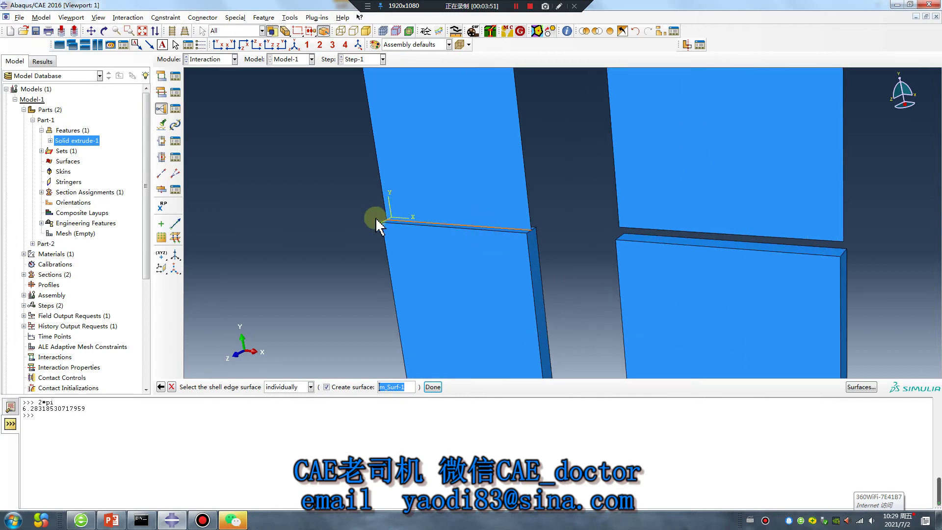
{"action": "scroll", "coordinate": [432, 226], "scroll_direction": "down", "scroll_amount": 2}
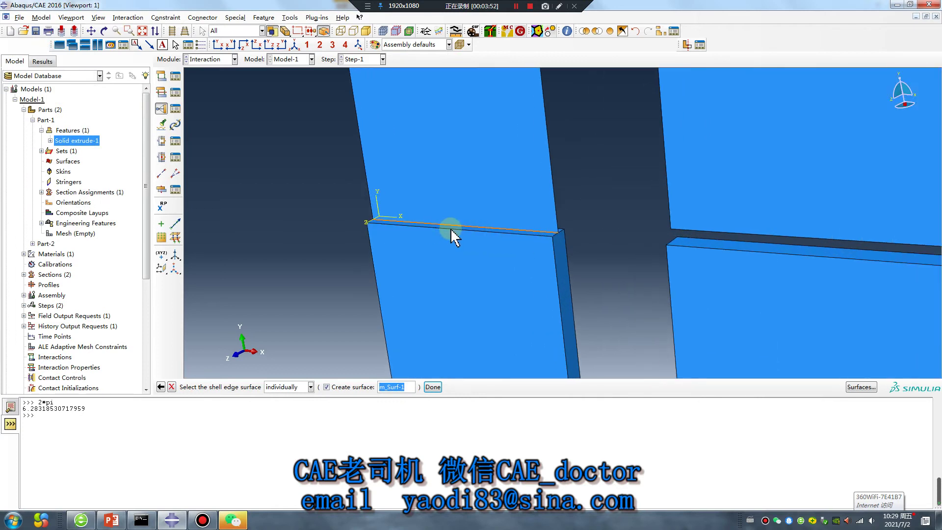
{"action": "left_click", "coordinate": [556, 234]}
{"action": "left_click", "coordinate": [433, 387]}
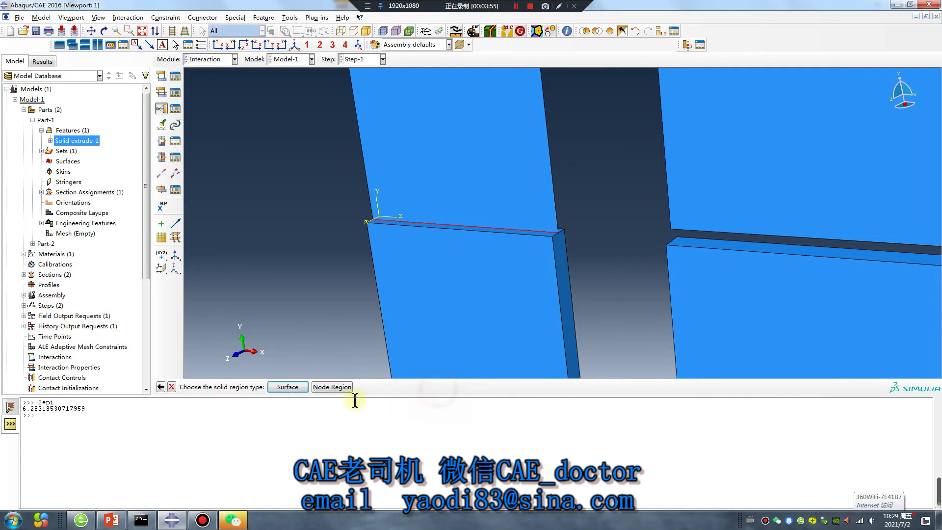
Step: Assign the touching solid's upper face as the solid surface and accept the constraint with default position tolerance and influence distance
{"action": "left_click", "coordinate": [303, 388]}
{"action": "scroll", "coordinate": [422, 226], "scroll_direction": "down", "scroll_amount": 2}
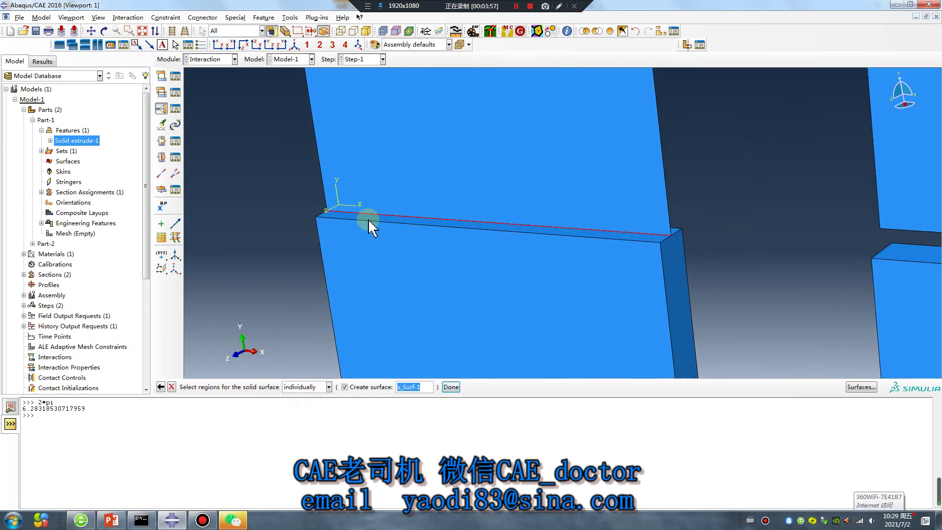
{"action": "left_click", "coordinate": [338, 219]}
{"action": "middle_click", "coordinate": [322, 233]}
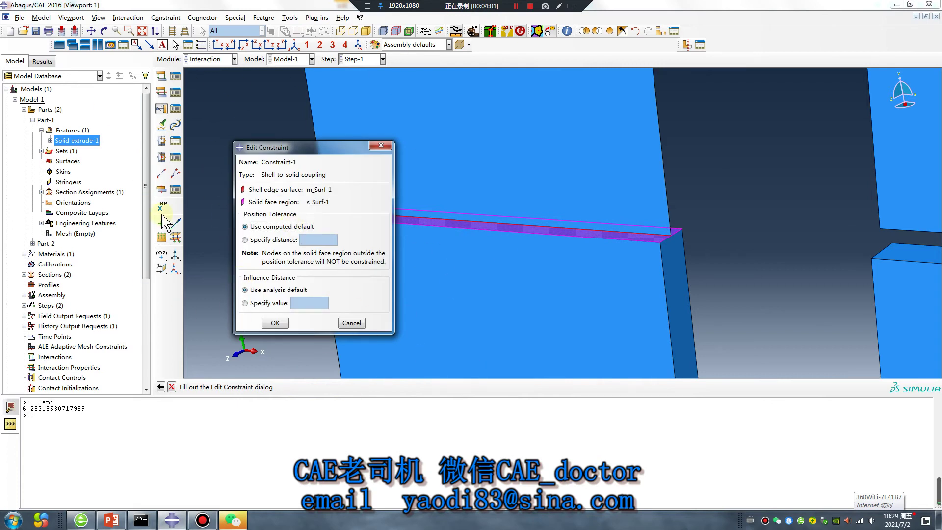
{"action": "left_click", "coordinate": [275, 324]}
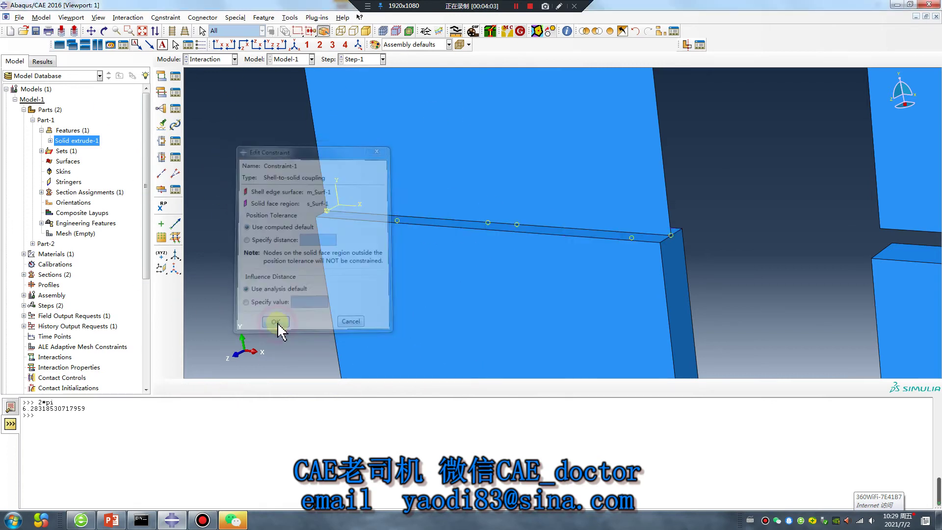
Step: Start a second shell-to-solid coupling for the gapped pair, using the shell's lower edge and the solid's upper face as surfaces
{"action": "scroll", "coordinate": [273, 322], "scroll_direction": "down", "scroll_amount": 3}
{"action": "left_click", "coordinate": [163, 110]}
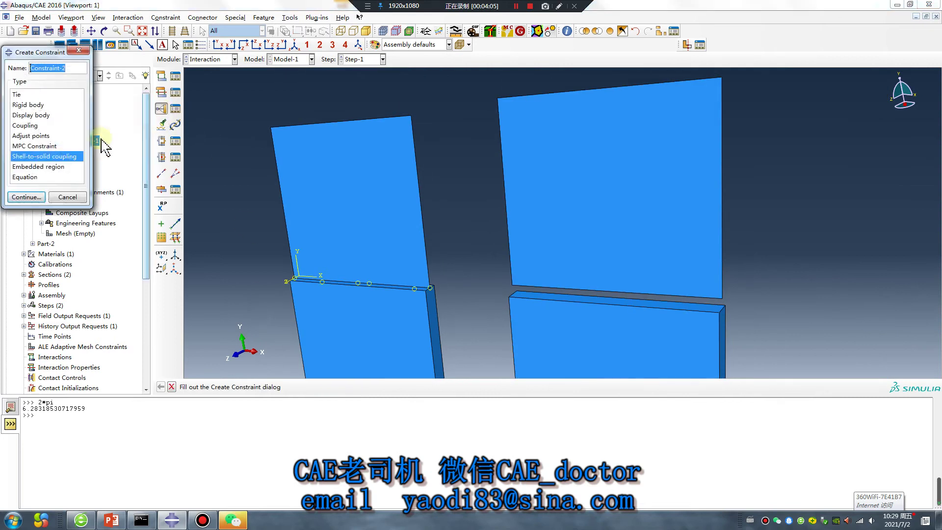
{"action": "left_click", "coordinate": [27, 196]}
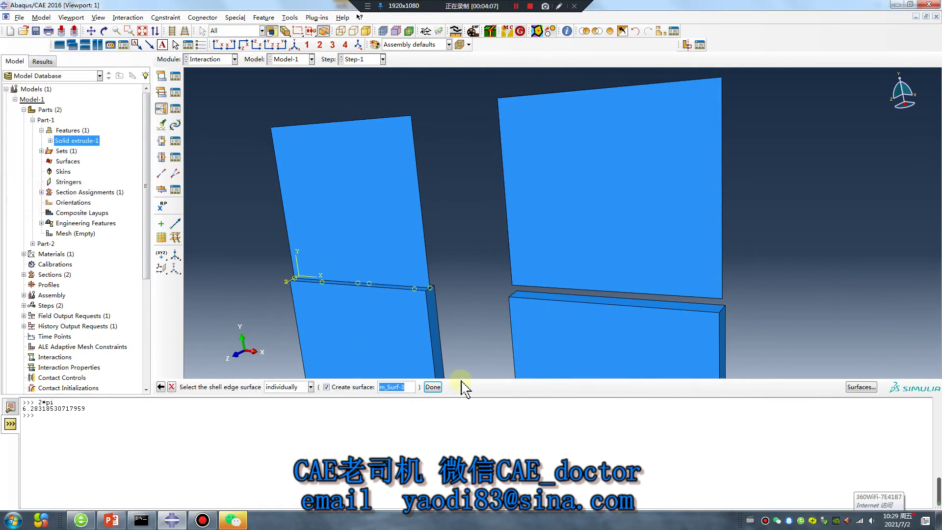
{"action": "left_click", "coordinate": [561, 288]}
{"action": "middle_click", "coordinate": [490, 309]}
{"action": "middle_click", "coordinate": [543, 305]}
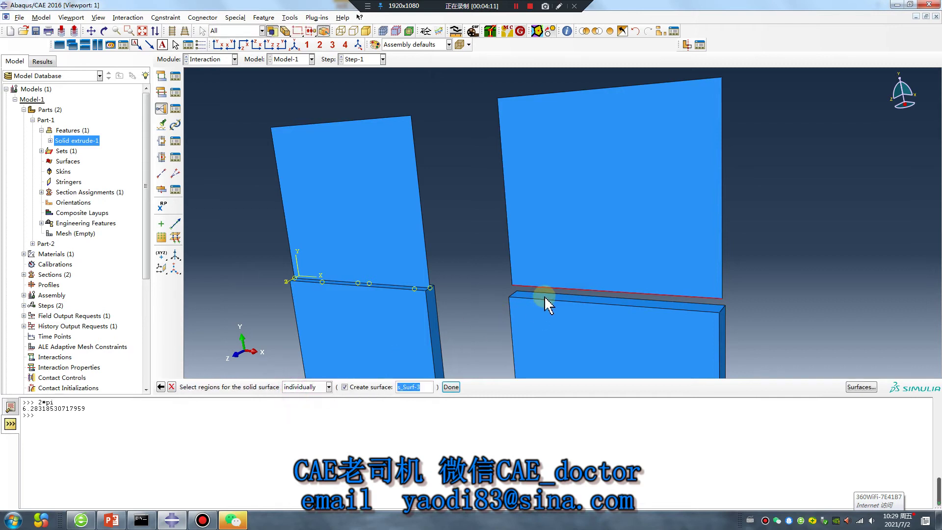
{"action": "left_click", "coordinate": [544, 296]}
{"action": "middle_click", "coordinate": [482, 321]}
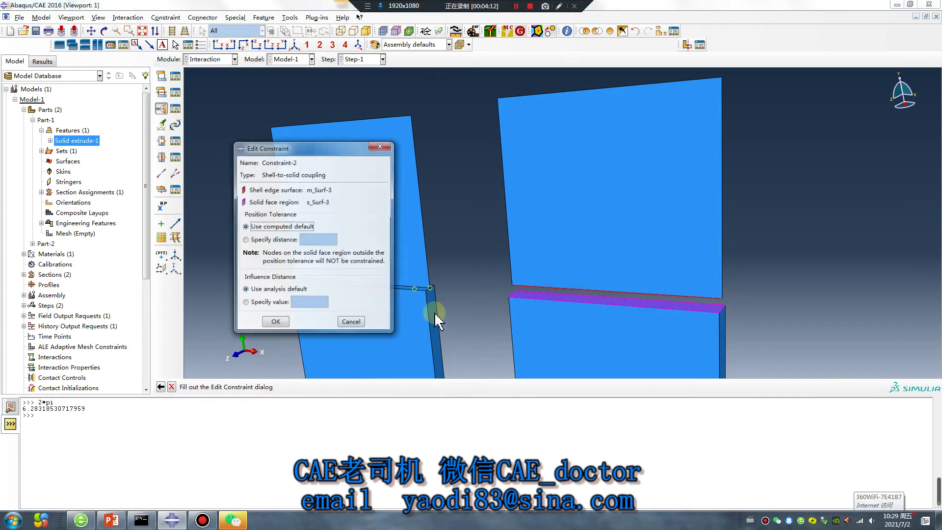
Step: Set Constraint-2's position tolerance to a specified distance of 0.51, enter a specified influence distance, and accept the constraint
{"action": "left_click", "coordinate": [245, 240]}
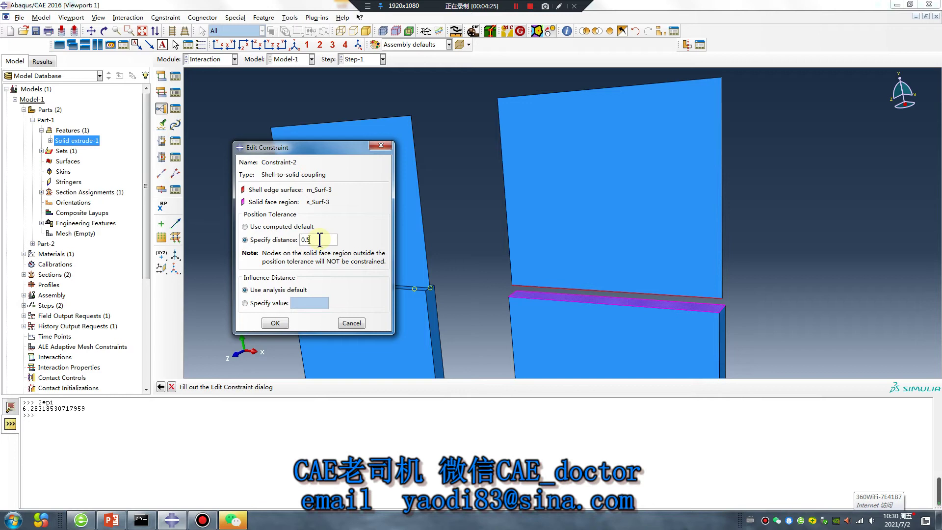
{"action": "left_click", "coordinate": [245, 303]}
{"action": "left_click_drag", "start_coordinate": [677, 301], "coordinate": [584, 225], "text": "ctrl+alt"}
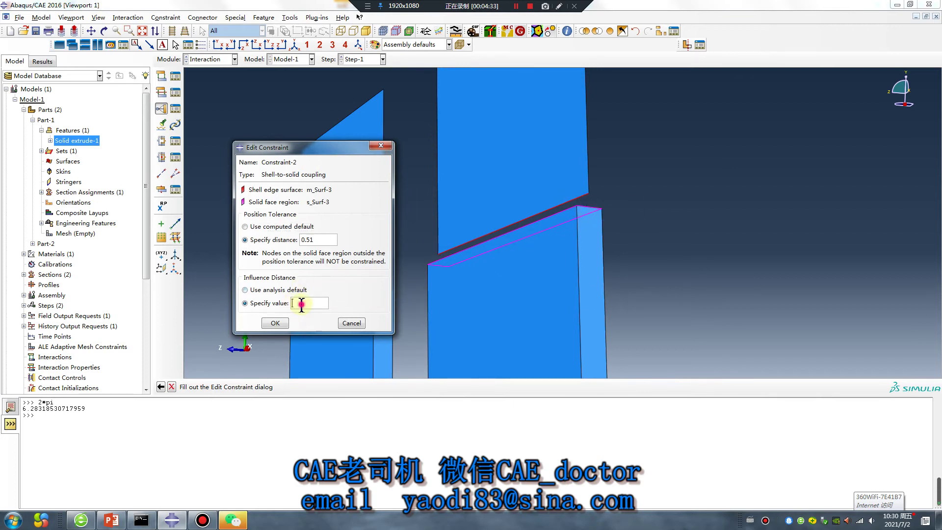
{"action": "left_click", "coordinate": [276, 323]}
Step: In the Mesh module, apply global seeds to the shell Part-2 and mesh it
{"action": "left_click_drag", "start_coordinate": [546, 279], "coordinate": [384, 184], "text": "ctrl+alt"}
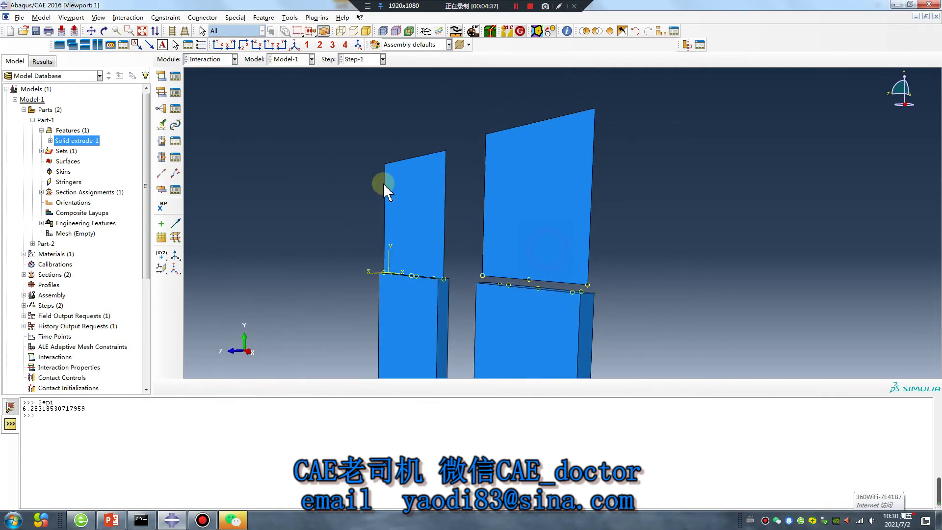
{"action": "left_click", "coordinate": [215, 60]}
{"action": "left_click", "coordinate": [211, 131]}
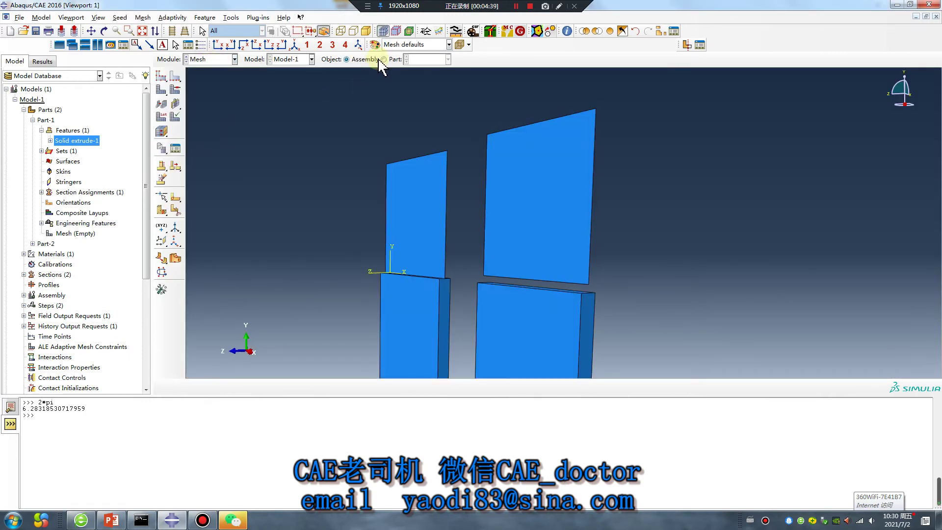
{"action": "left_click", "coordinate": [384, 59]}
{"action": "left_click", "coordinate": [161, 79]}
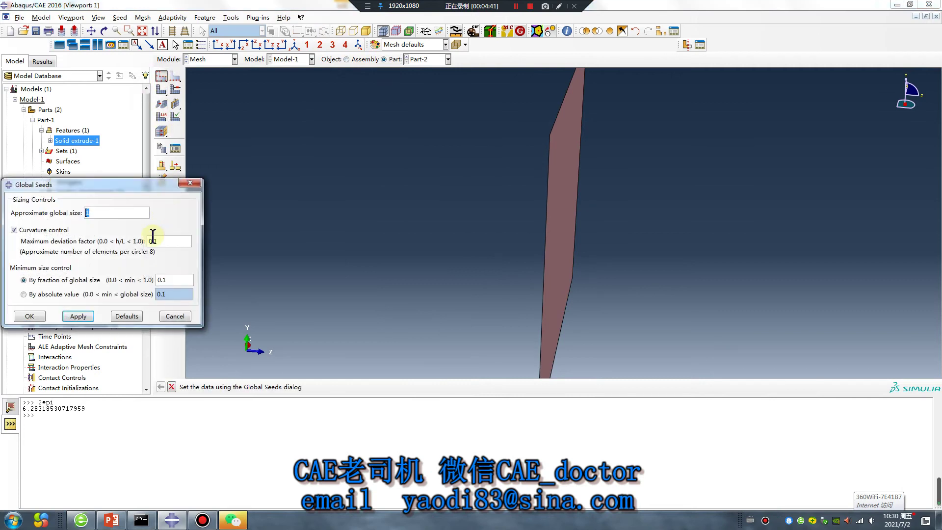
{"action": "left_click", "coordinate": [78, 316]}
{"action": "left_click", "coordinate": [30, 316]}
{"action": "left_click", "coordinate": [161, 116]}
{"action": "middle_click", "coordinate": [257, 175]}
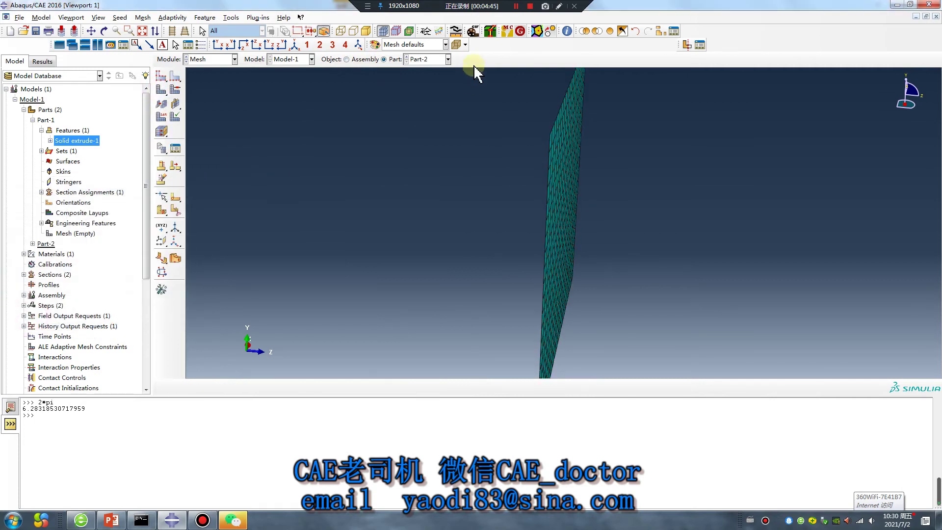
Step: Seed the solid Part-1 with an approximate global size of 0.5 and mesh it
{"action": "left_click", "coordinate": [431, 59]}
{"action": "left_click", "coordinate": [426, 69]}
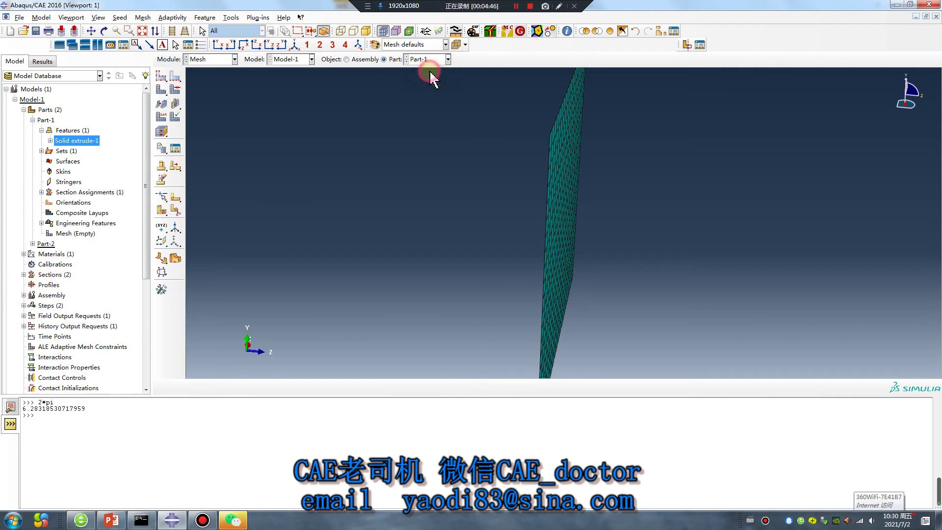
{"action": "left_click", "coordinate": [165, 76]}
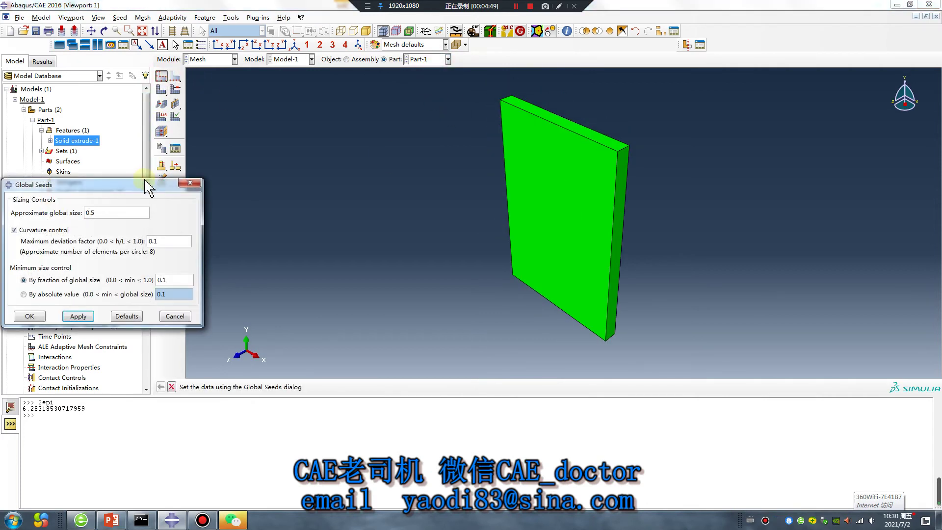
{"action": "left_click", "coordinate": [79, 317]}
{"action": "left_click", "coordinate": [30, 316]}
{"action": "left_click", "coordinate": [167, 88]}
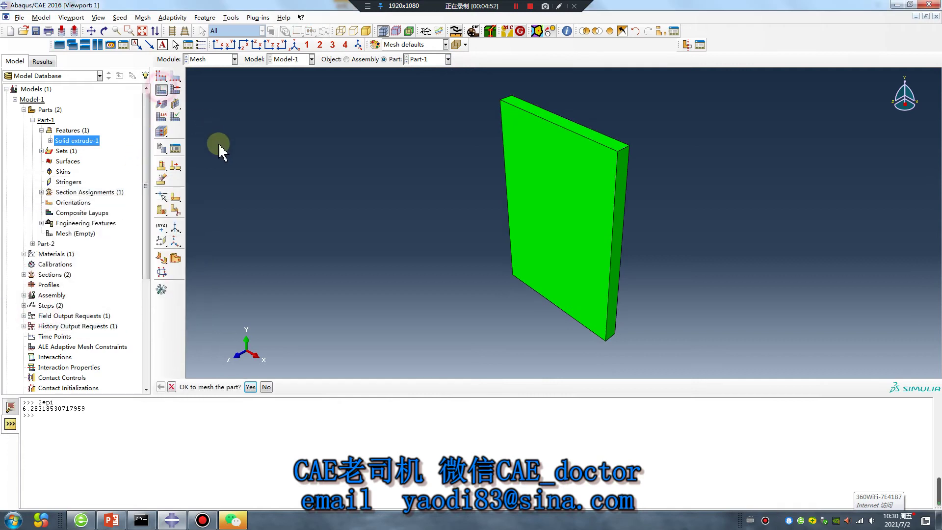
{"action": "middle_click", "coordinate": [218, 143]}
Step: In the Load module, start boundary condition BC-1 in the Initial step with type Symmetry/Antisymmetry/Encastre
{"action": "left_click", "coordinate": [216, 59]}
{"action": "left_click", "coordinate": [213, 123]}
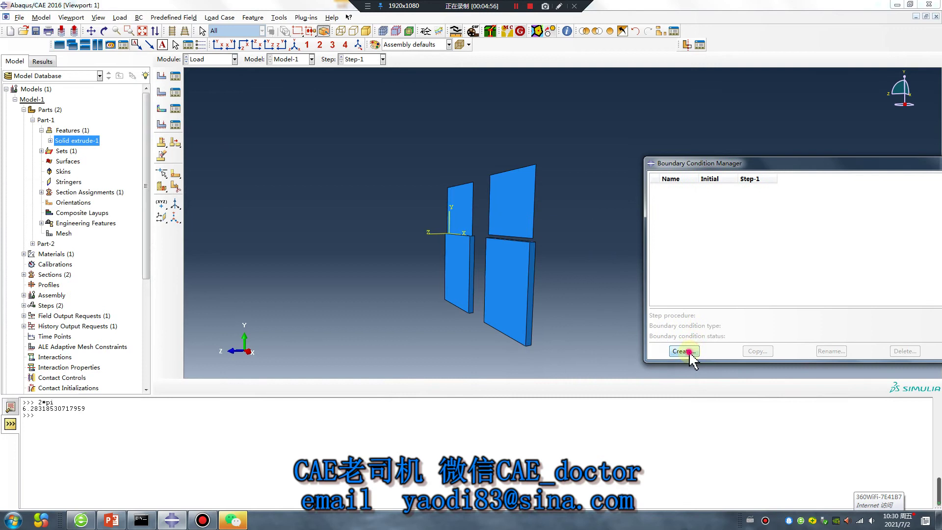
{"action": "left_click", "coordinate": [688, 351]}
{"action": "left_click", "coordinate": [55, 171]}
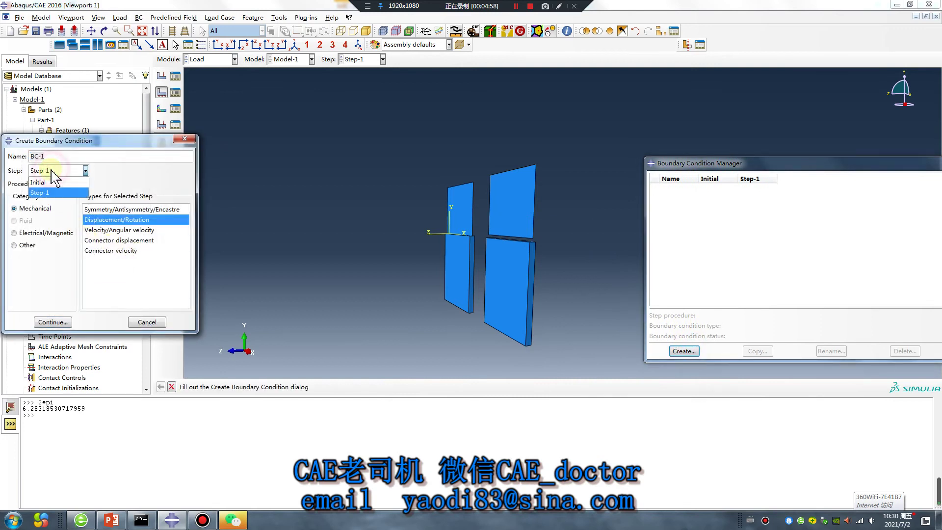
{"action": "left_click", "coordinate": [47, 180]}
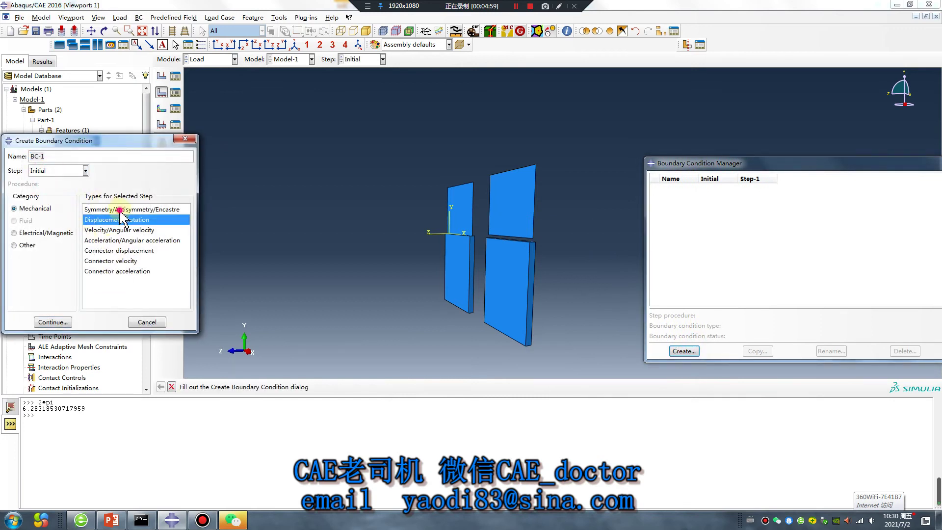
{"action": "left_click", "coordinate": [53, 322]}
Step: Apply BC-1 as an encastre condition to the bottom faces of both solid plates
{"action": "left_click_drag", "start_coordinate": [357, 217], "coordinate": [448, 246], "text": "ctrl+alt"}
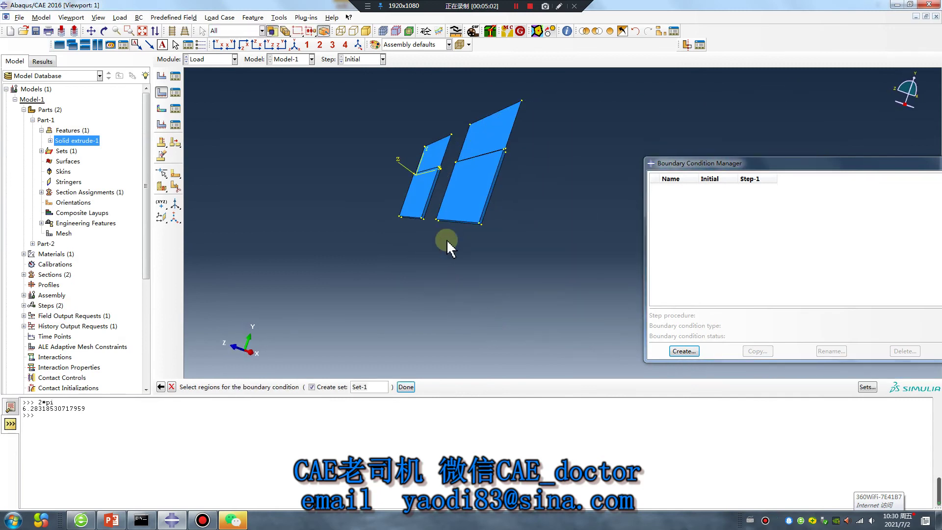
{"action": "scroll", "coordinate": [447, 246], "scroll_direction": "down", "scroll_amount": 8}
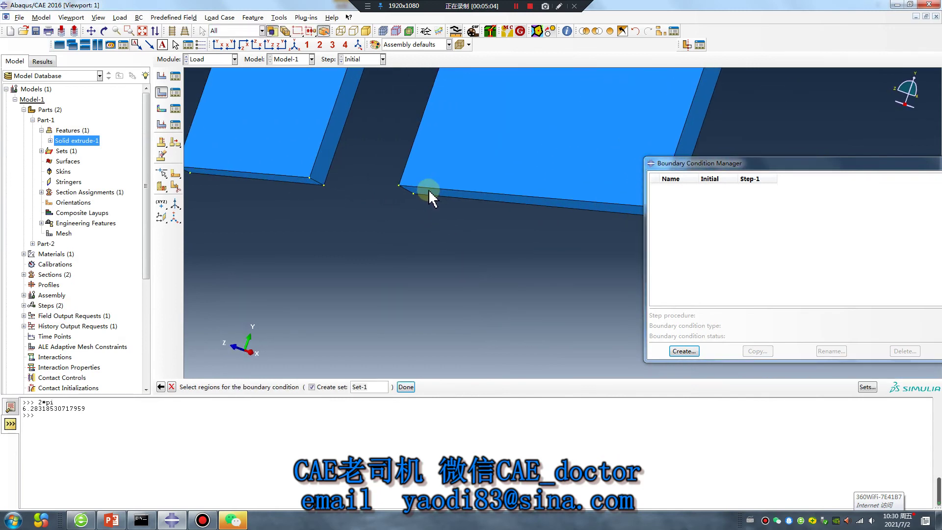
{"action": "left_click", "coordinate": [426, 194]}
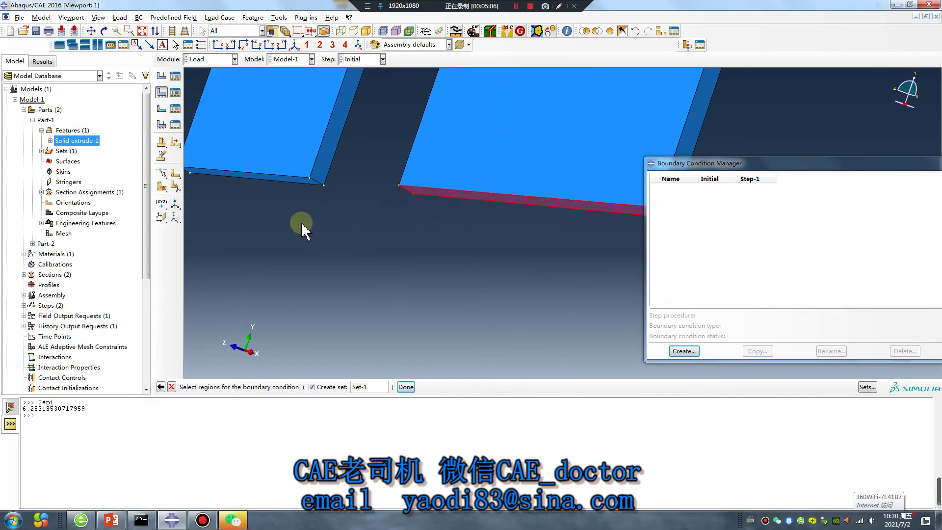
{"action": "scroll", "coordinate": [301, 226], "scroll_direction": "down", "scroll_amount": 3}
{"action": "left_click", "coordinate": [305, 168], "text": "shift"}
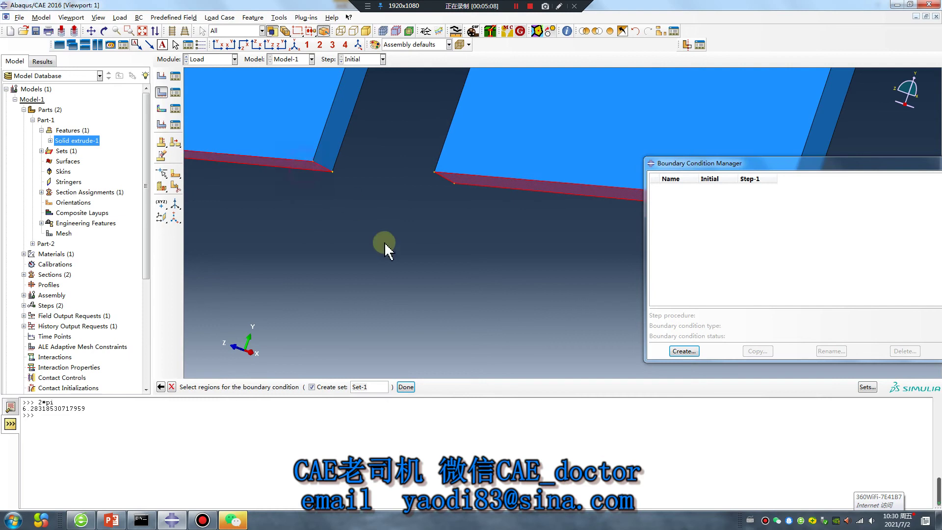
{"action": "middle_click", "coordinate": [392, 273]}
{"action": "left_click", "coordinate": [17, 321]}
{"action": "left_click", "coordinate": [46, 338]}
{"action": "scroll", "coordinate": [417, 300], "scroll_direction": "up", "scroll_amount": 5}
Step: Start Displacement/Rotation boundary condition BC-2 in Step-1, with the top edges of both shells as its region
{"action": "left_click", "coordinate": [684, 351]}
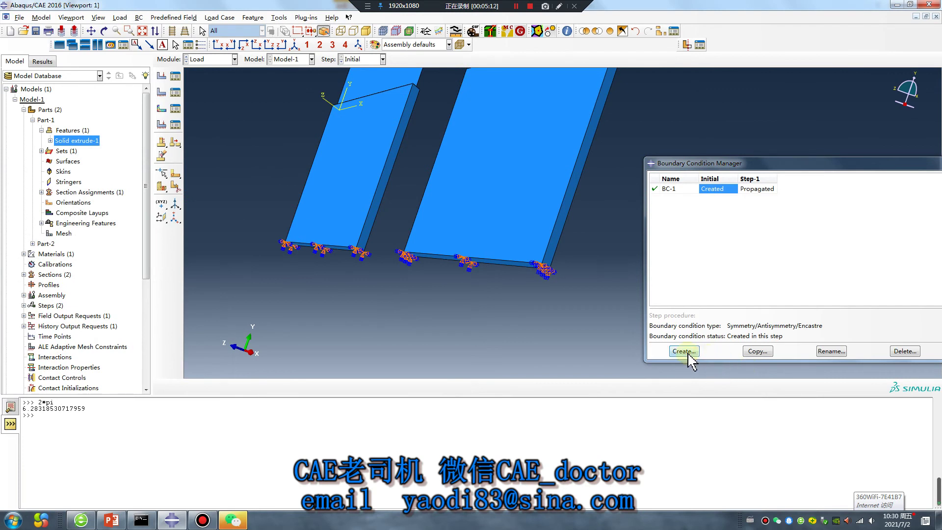
{"action": "left_click", "coordinate": [103, 219]}
{"action": "left_click", "coordinate": [85, 170]}
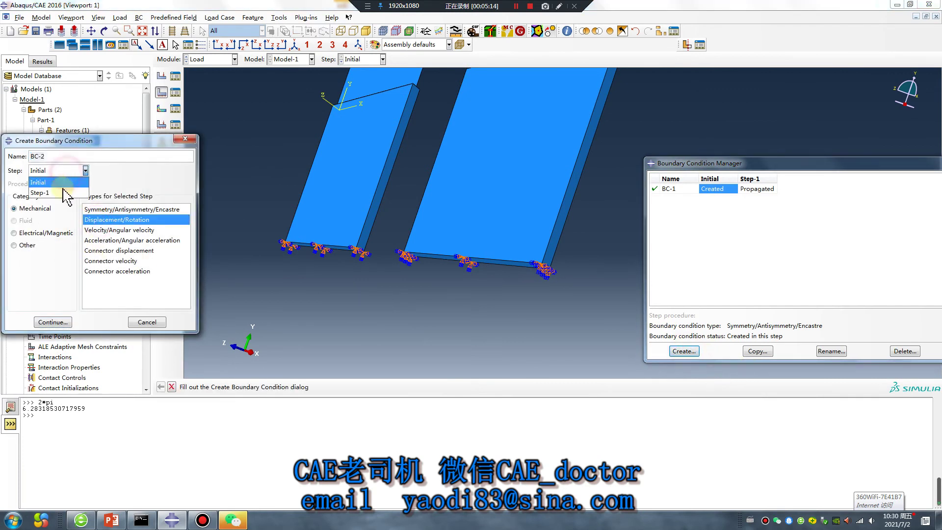
{"action": "left_click", "coordinate": [54, 189]}
{"action": "left_click", "coordinate": [53, 322]}
{"action": "left_click_drag", "start_coordinate": [284, 336], "coordinate": [399, 253], "text": "ctrl+alt"}
{"action": "scroll", "coordinate": [443, 162], "scroll_direction": "down", "scroll_amount": 3}
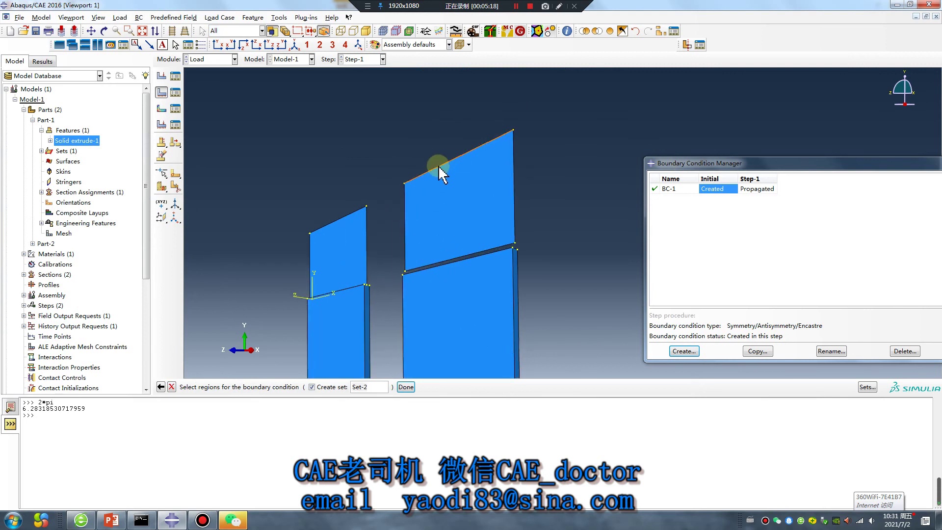
{"action": "left_click", "coordinate": [351, 221], "text": "shift"}
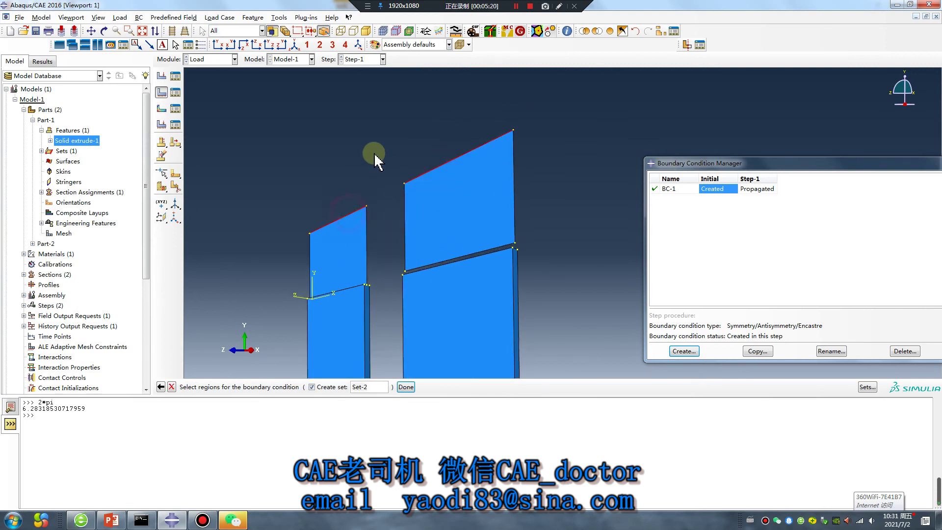
{"action": "middle_click", "coordinate": [374, 158]}
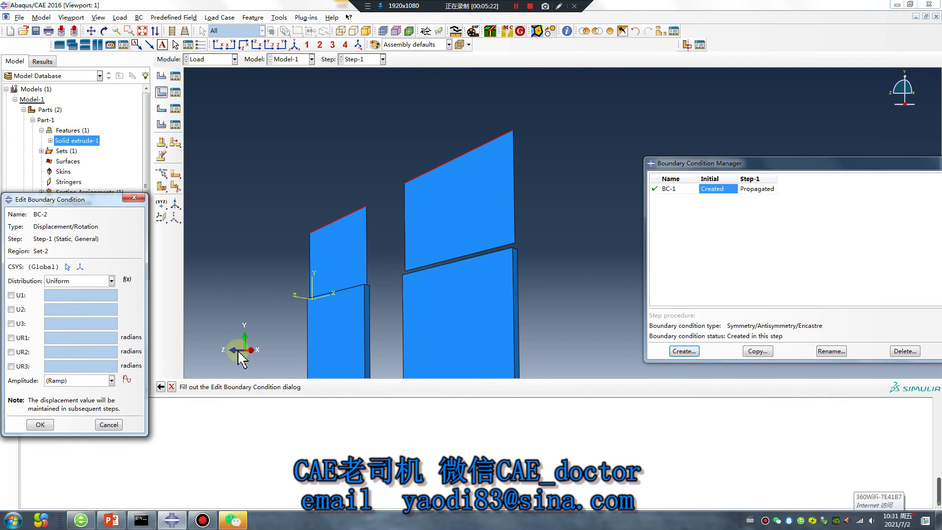
Step: Prescribe a U3 displacement for BC-2, accept it, and close the Boundary Condition Manager
{"action": "left_click", "coordinate": [20, 323]}
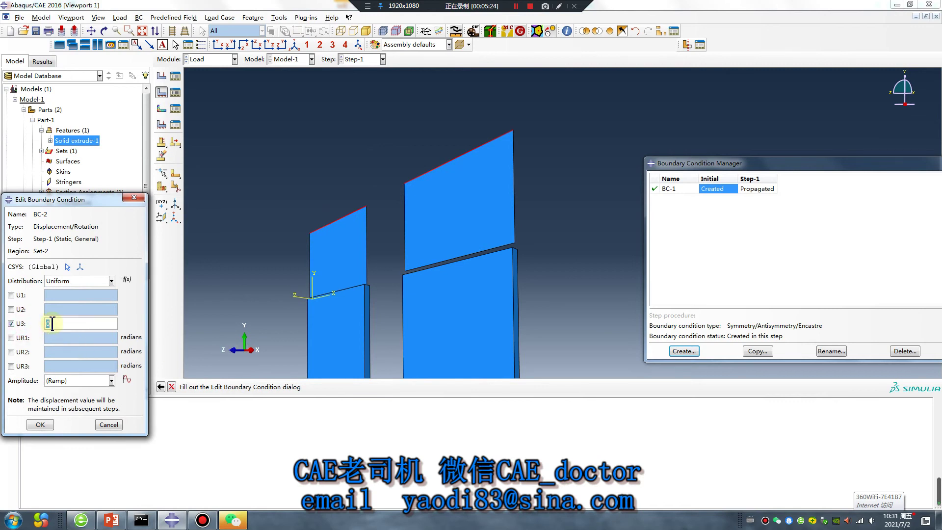
{"action": "left_click", "coordinate": [41, 425]}
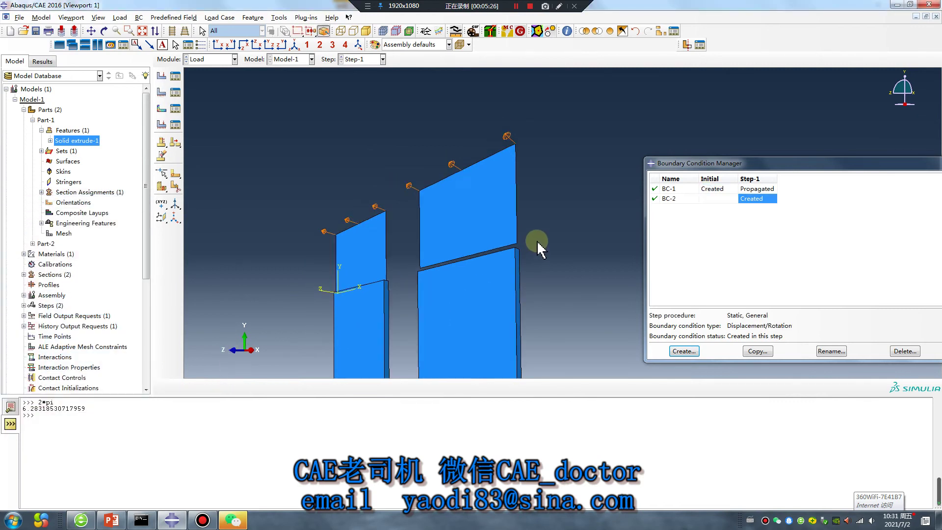
{"action": "double_click", "coordinate": [739, 164]}
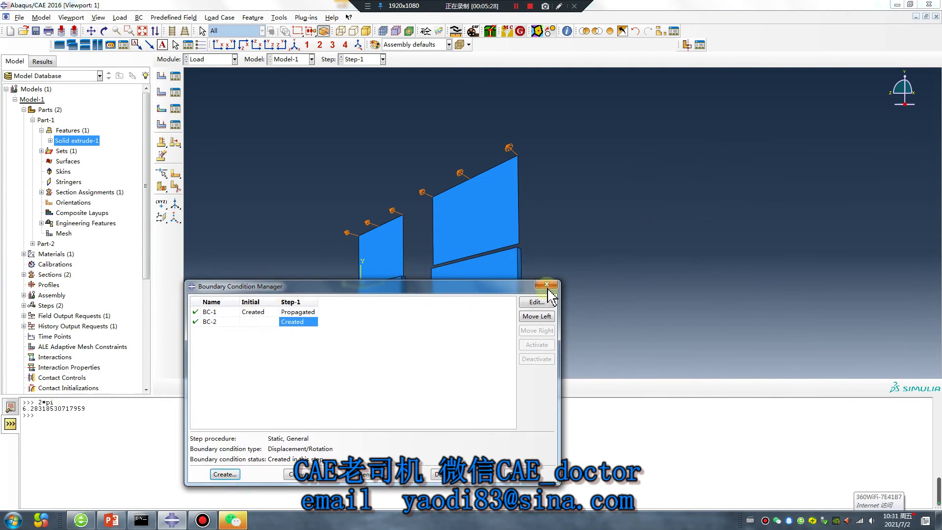
{"action": "key", "text": "Escape"}
{"action": "left_click_drag", "start_coordinate": [547, 235], "coordinate": [558, 255], "text": "ctrl+alt"}
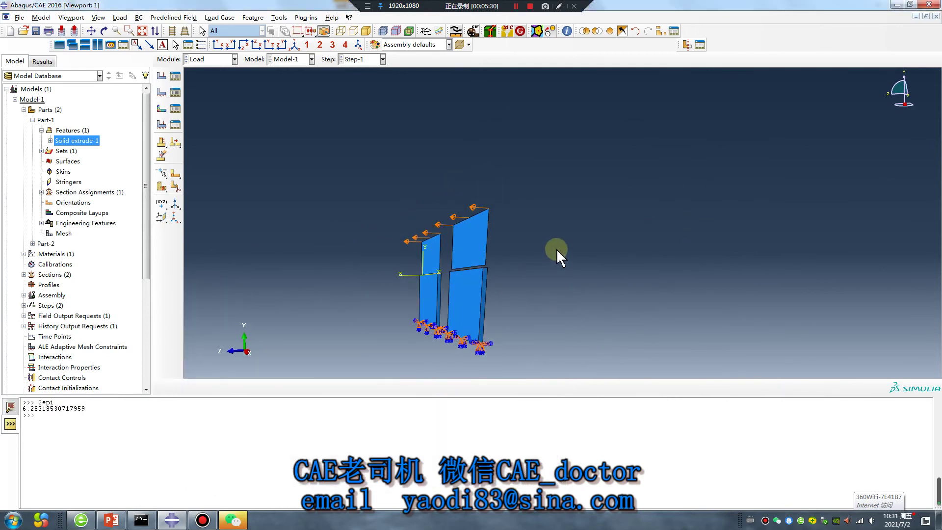
Step: Switch to the Job module and open the Job Manager
{"action": "left_click", "coordinate": [219, 60]}
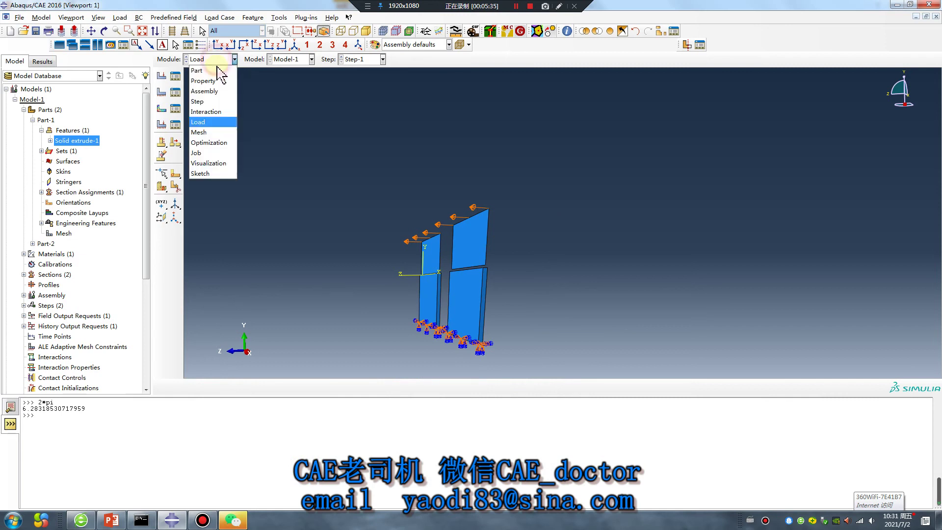
{"action": "left_click", "coordinate": [206, 150]}
{"action": "left_click", "coordinate": [75, 358]}
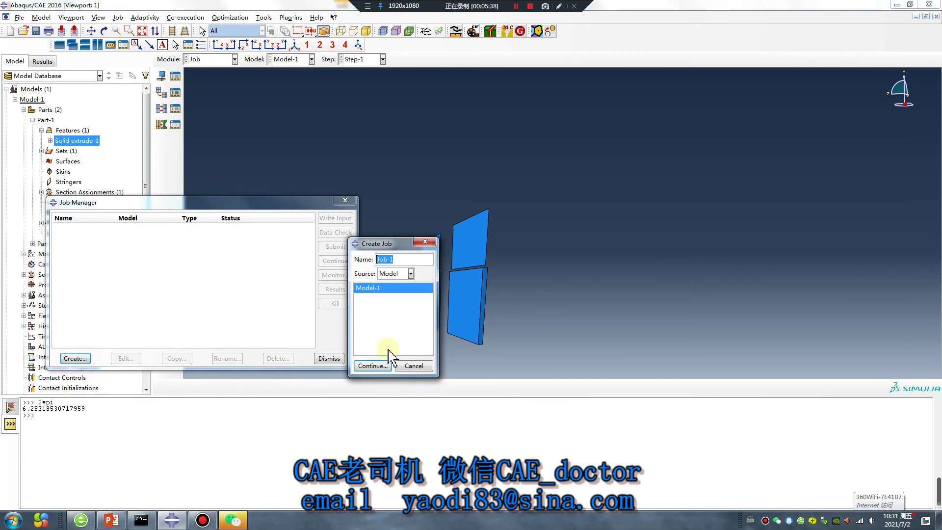
{"action": "left_click", "coordinate": [379, 362]}
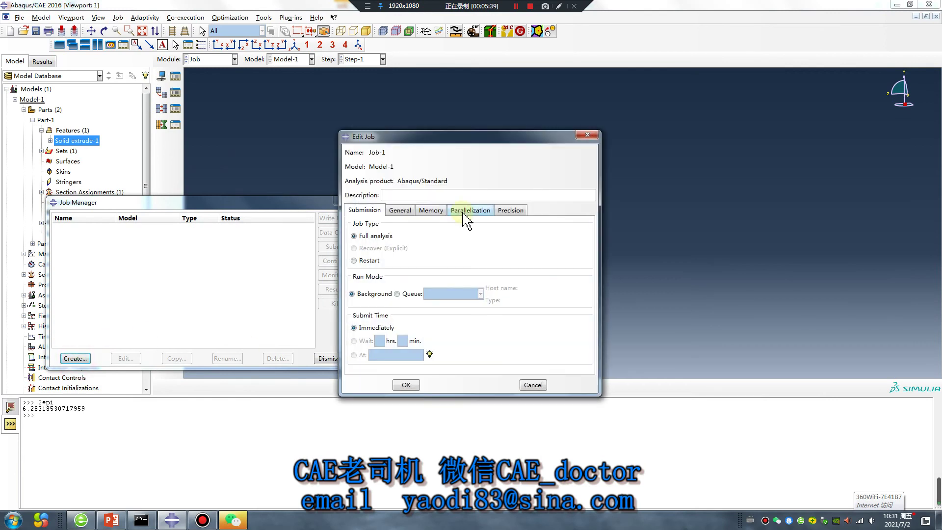
{"action": "left_click", "coordinate": [588, 135]}
Step: Create a full-analysis job named Job-10 from Model-1, with multiple processors enabled and set to 2
{"action": "left_click", "coordinate": [75, 358]}
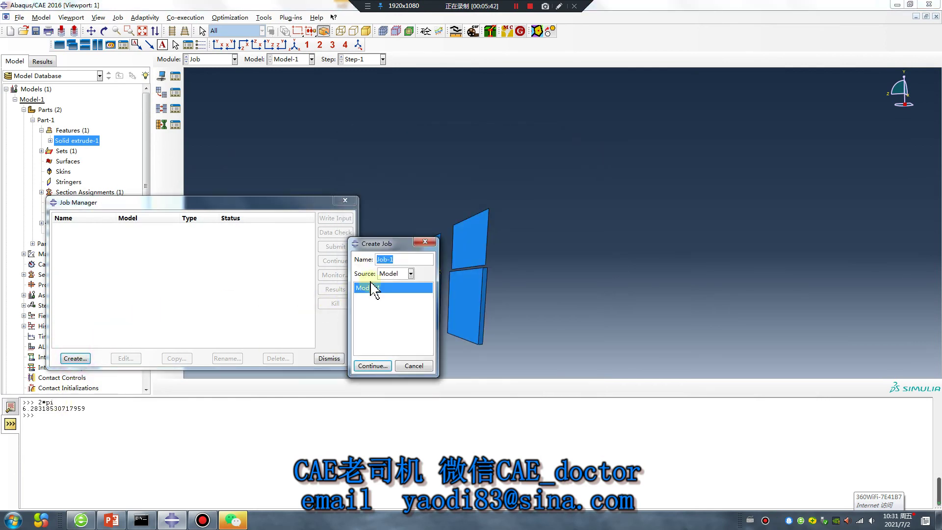
{"action": "type", "text": "0"}
{"action": "left_click", "coordinate": [375, 365]}
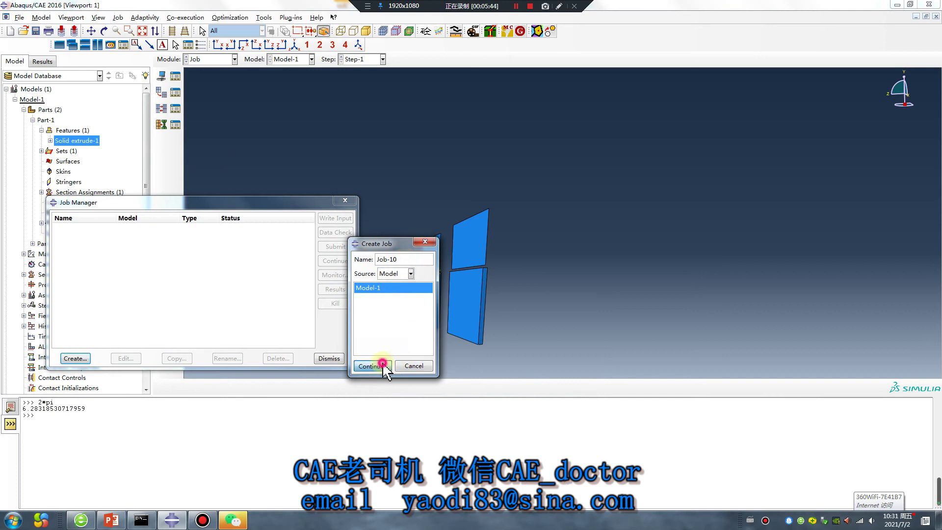
{"action": "left_click", "coordinate": [471, 211]}
{"action": "left_click", "coordinate": [351, 224]}
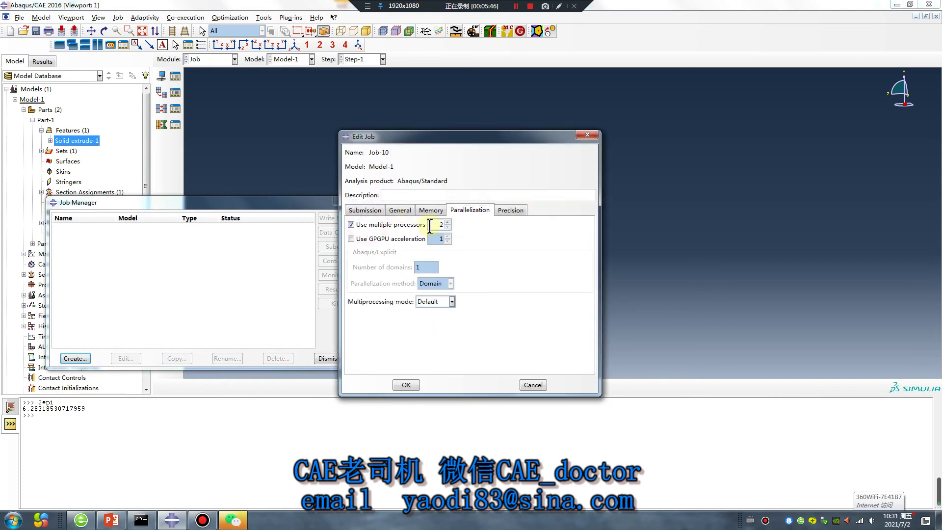
{"action": "left_click", "coordinate": [406, 385]}
Step: Submit Job-10 for analysis and open its results once it has run
{"action": "left_click", "coordinate": [327, 247]}
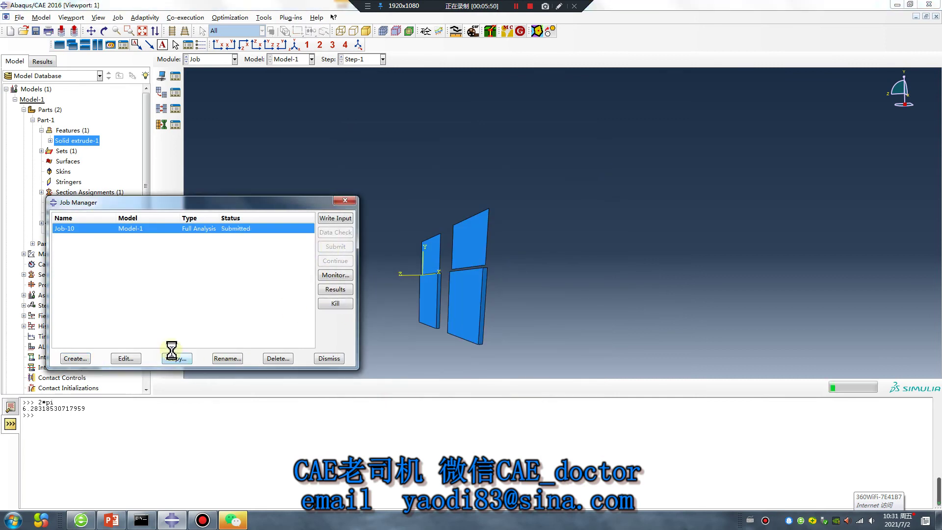
{"action": "left_click", "coordinate": [516, 7]}
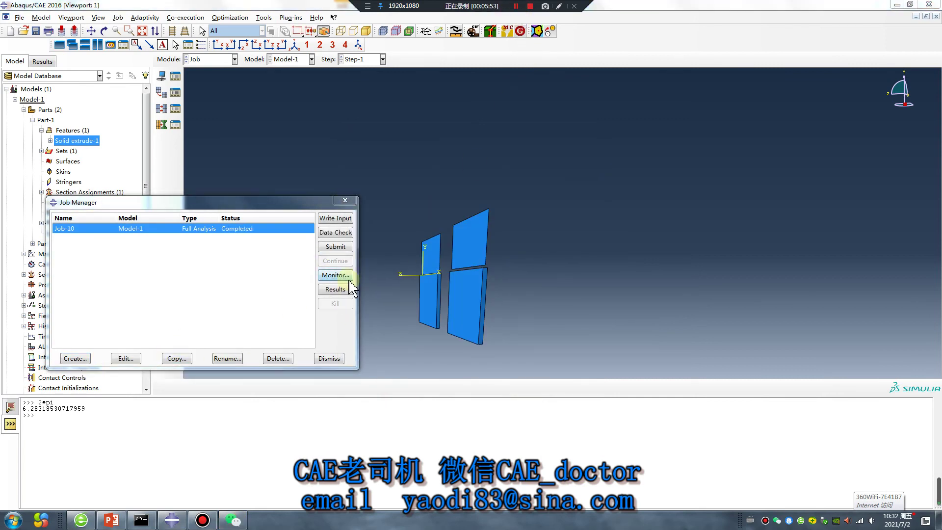
{"action": "left_click", "coordinate": [342, 291]}
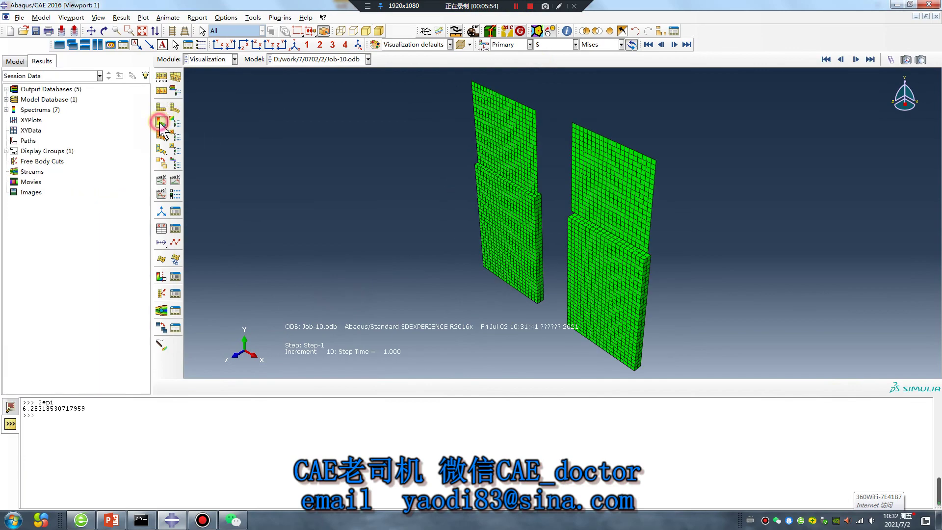
Step: Plot the Mises stress contours on the deformed shape and examine both shell-solid joints from several angles
{"action": "left_click", "coordinate": [161, 122]}
{"action": "left_click_drag", "start_coordinate": [568, 269], "coordinate": [557, 217], "text": "ctrl+alt"}
{"action": "scroll", "coordinate": [633, 216], "scroll_direction": "up", "scroll_amount": 2}
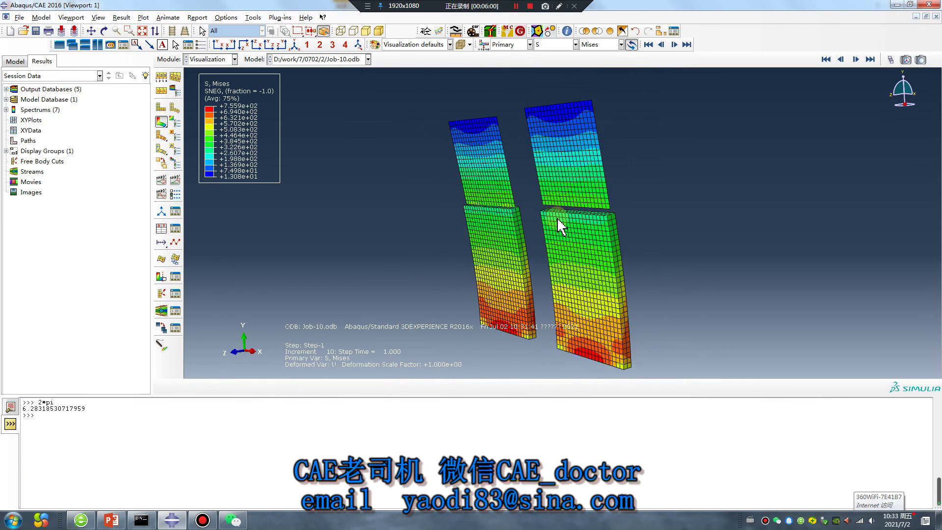
{"action": "scroll", "coordinate": [558, 217], "scroll_direction": "down", "scroll_amount": 1}
{"action": "left_click_drag", "start_coordinate": [603, 243], "coordinate": [584, 256], "text": "ctrl+alt"}
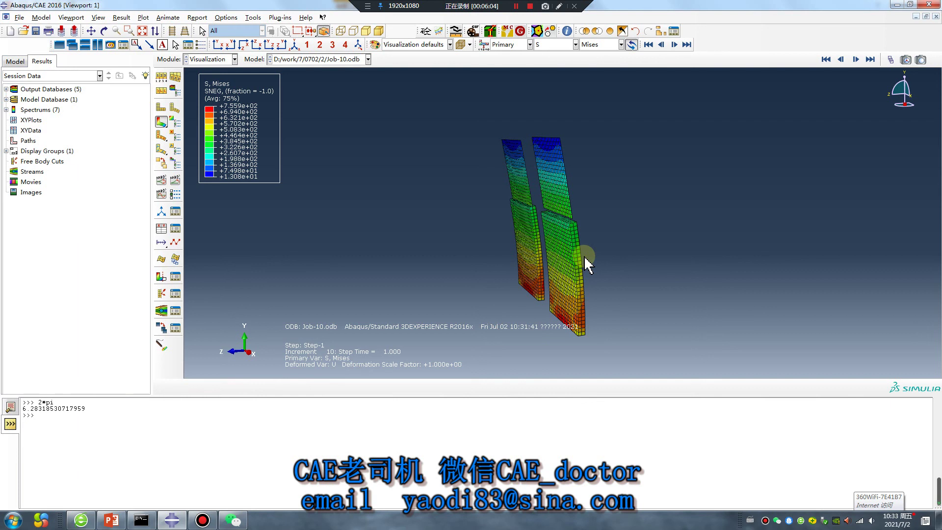
Step: Switch to PowerPoint and view the Advertising Time slide, the Wechat slide and the tutorial title slide
{"action": "left_click", "coordinate": [113, 523]}
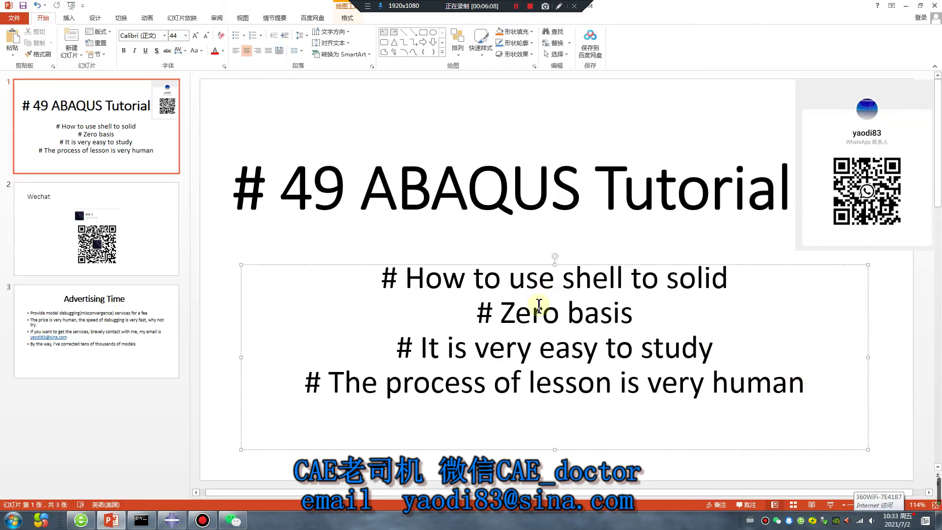
{"action": "left_click", "coordinate": [167, 321]}
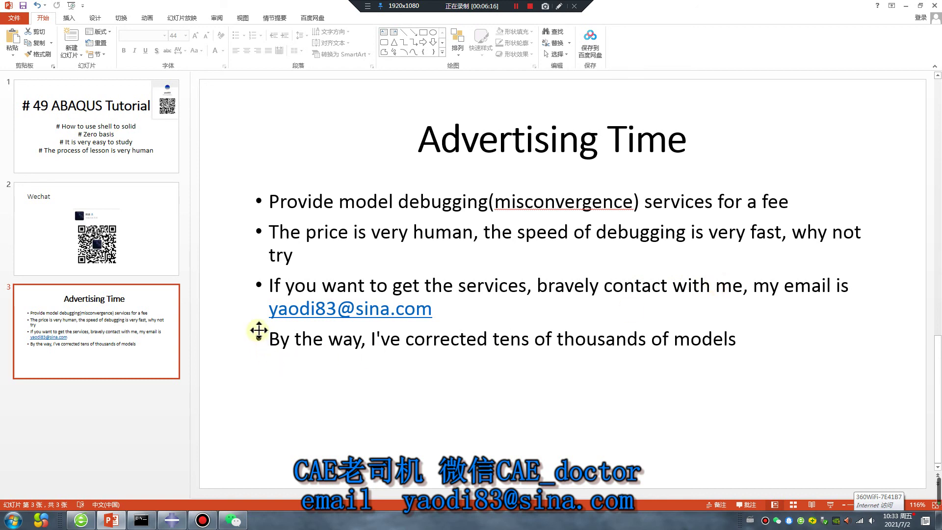
{"action": "left_click", "coordinate": [137, 217]}
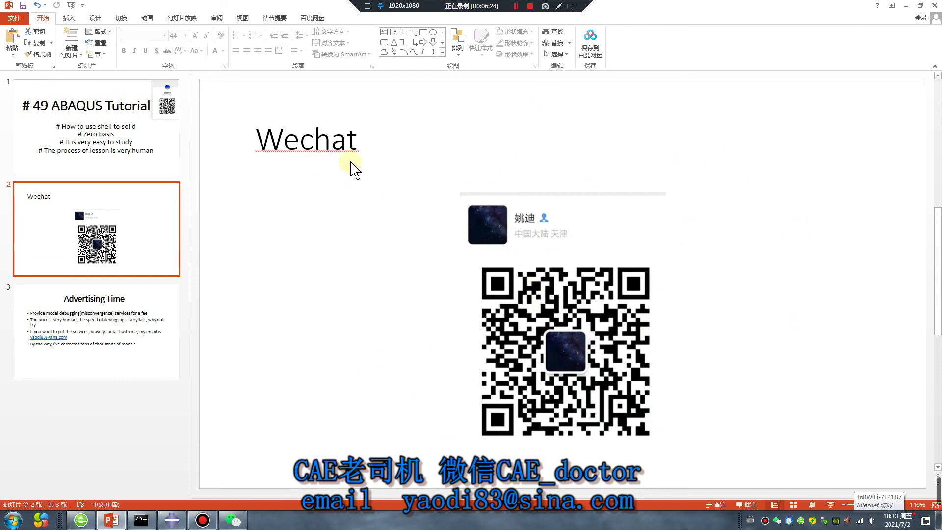
{"action": "left_click", "coordinate": [152, 148]}
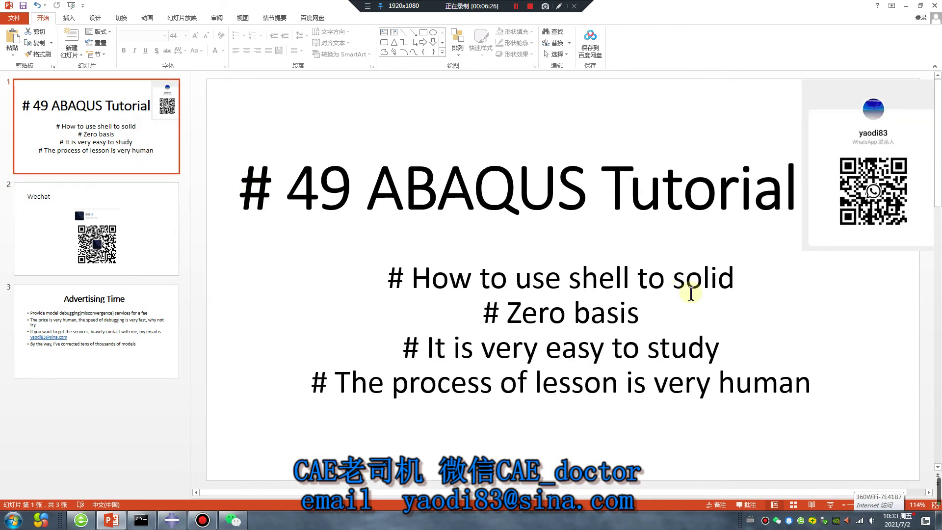